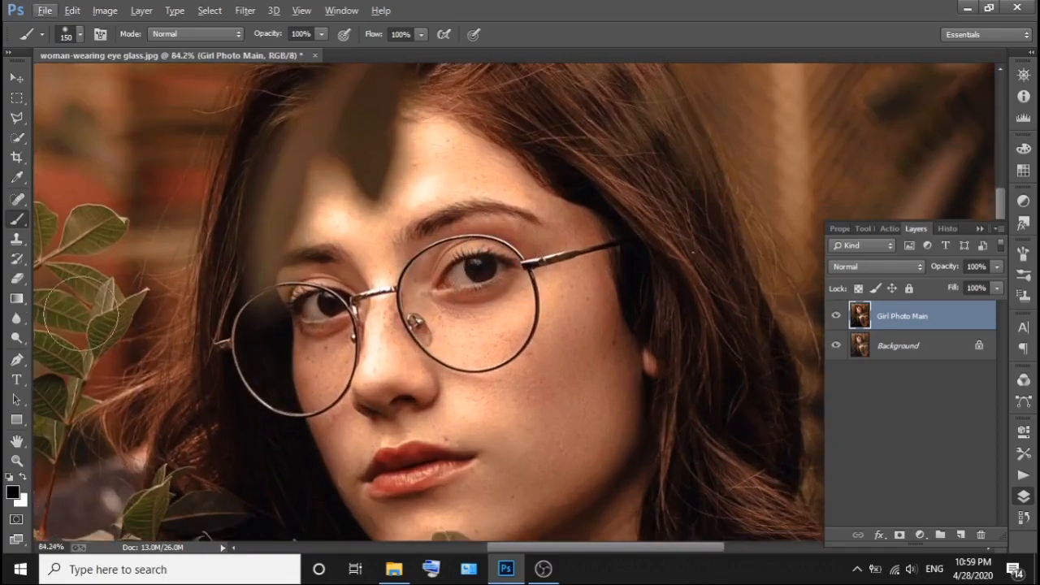
# Remove the blemishes on the forehead with the Spot Healing Brush at size 35.
pyautogui.click(18, 201)
pyautogui.scroll(1, 479, 256)
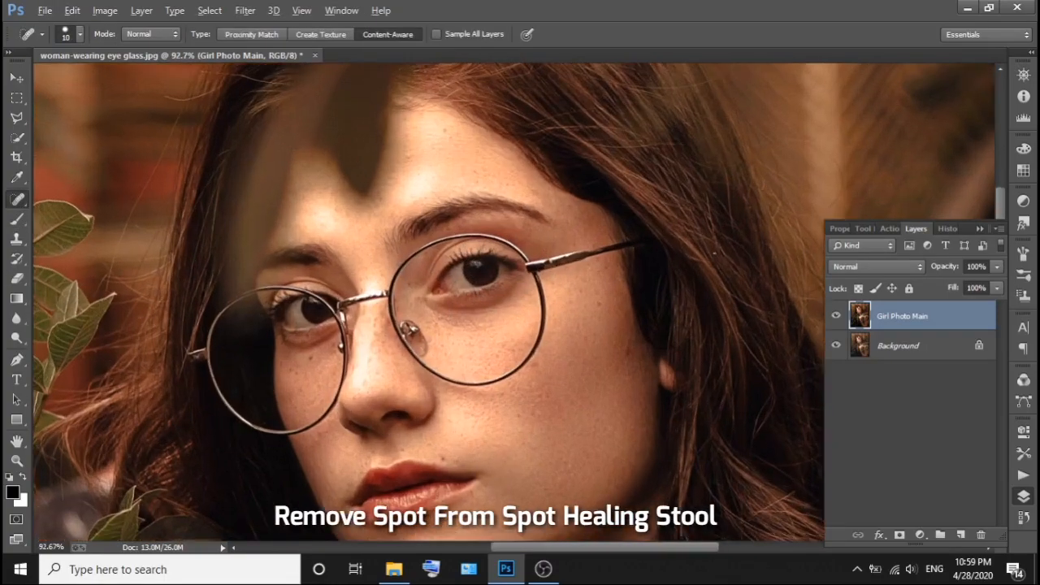
pyautogui.click(415, 156)
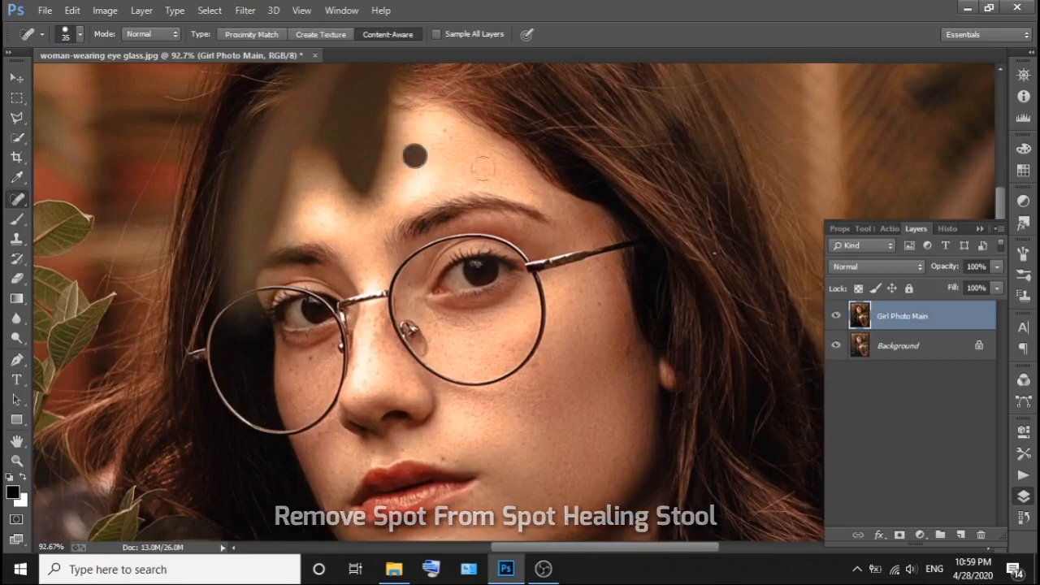
pyautogui.click(441, 132)
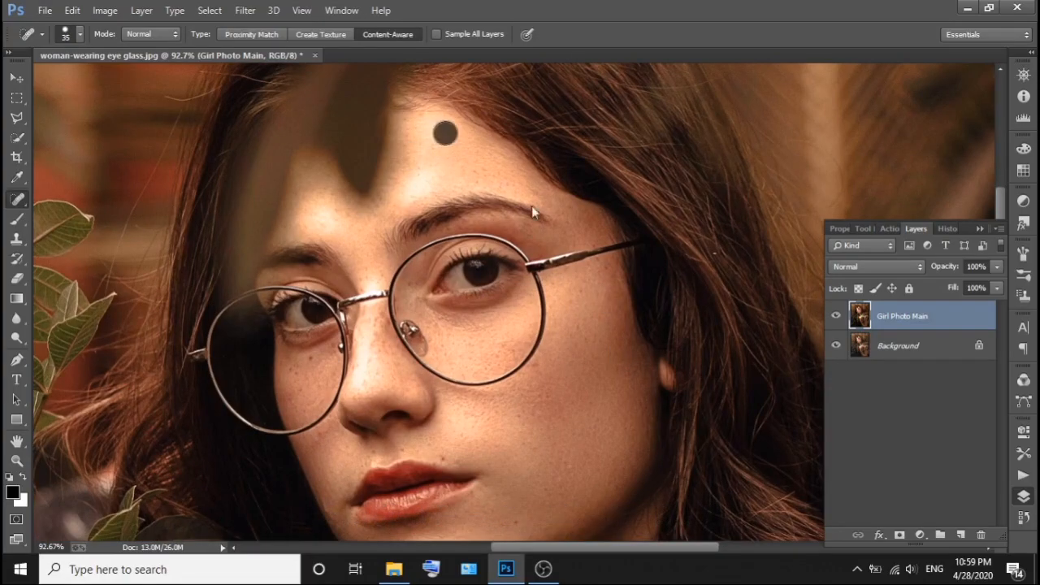
pyautogui.scroll(-1, 455, 348)
pyautogui.scroll(-1, 372, 387)
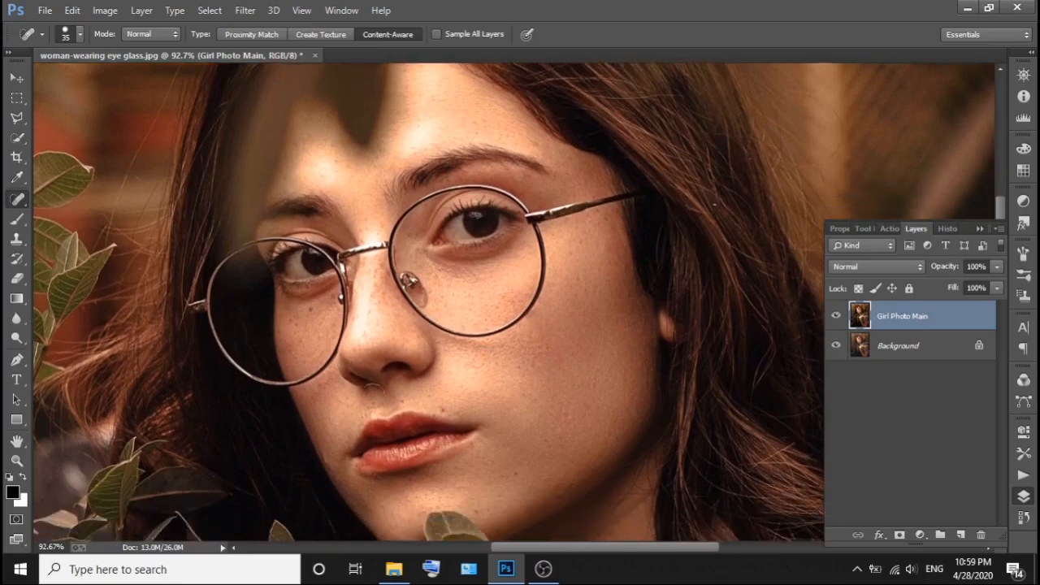
# Heal the spots above the upper lip and on the skin beside the mouth.
pyautogui.click(452, 401)
pyautogui.scroll(-1, 498, 401)
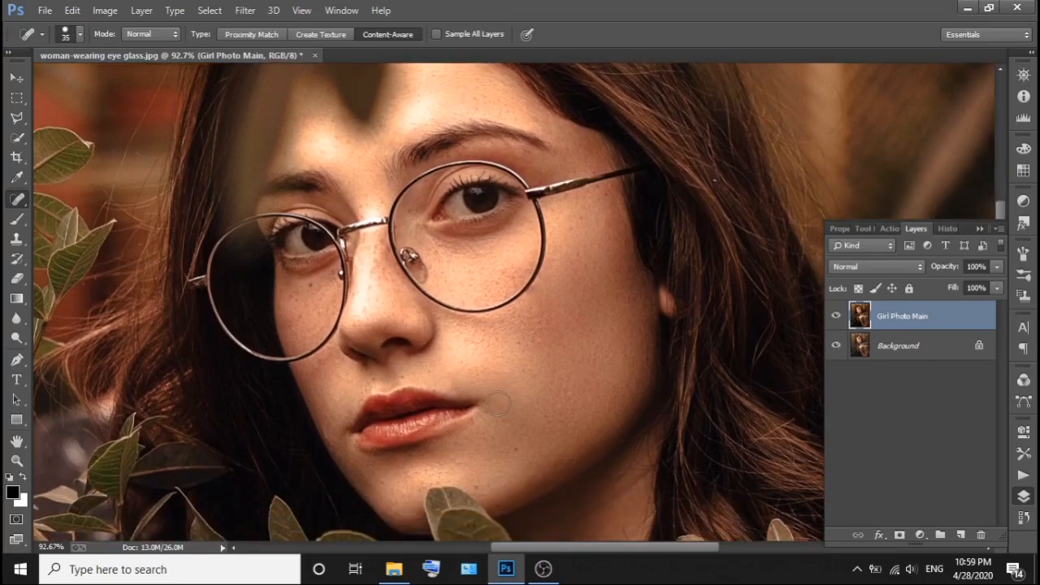
pyautogui.click(509, 444)
# Heal the spots on the cheek behind the lens over the shaded side of the face.
pyautogui.scroll(1, 333, 443)
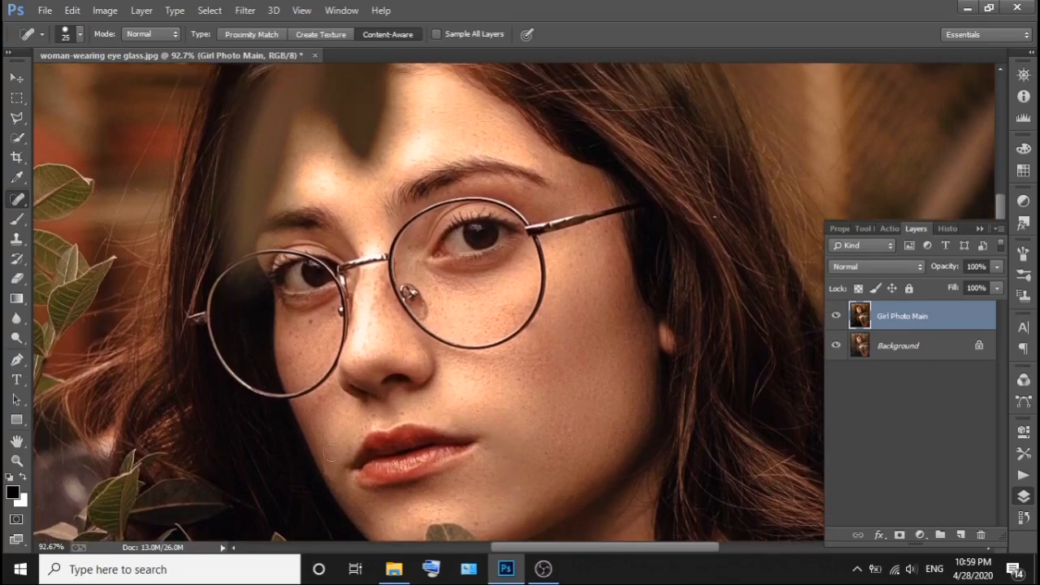
pyautogui.scroll(1, 410, 346)
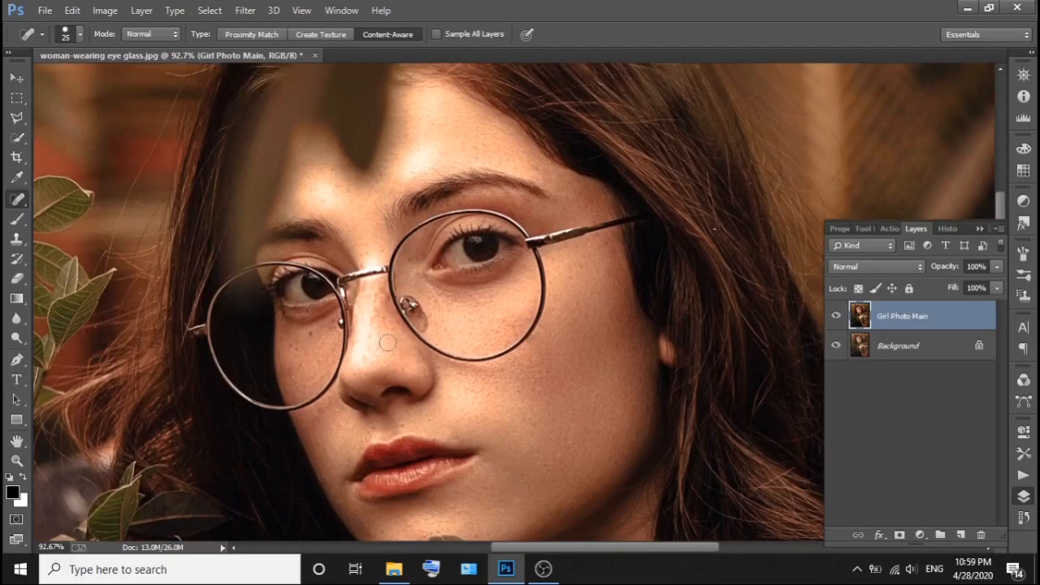
pyautogui.scroll(3, 388, 342)
pyautogui.click(262, 346)
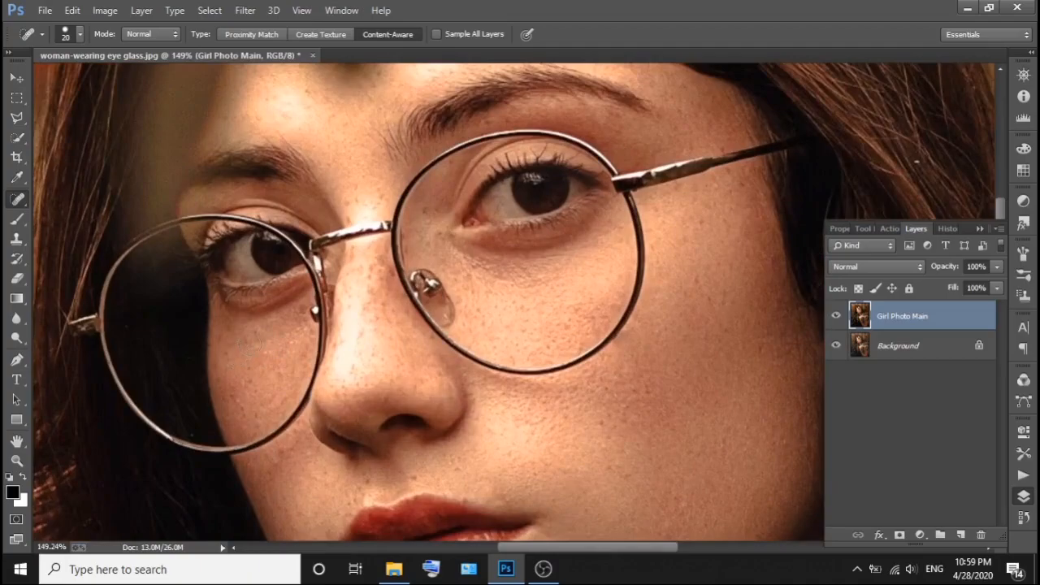
# Heal the small spots along the nose and between the eyebrows, reducing the healing brush to size 15.
pyautogui.click(371, 284)
pyautogui.click(371, 315)
pyautogui.press('[')
pyautogui.click(372, 319)
pyautogui.scroll(1, 372, 326)
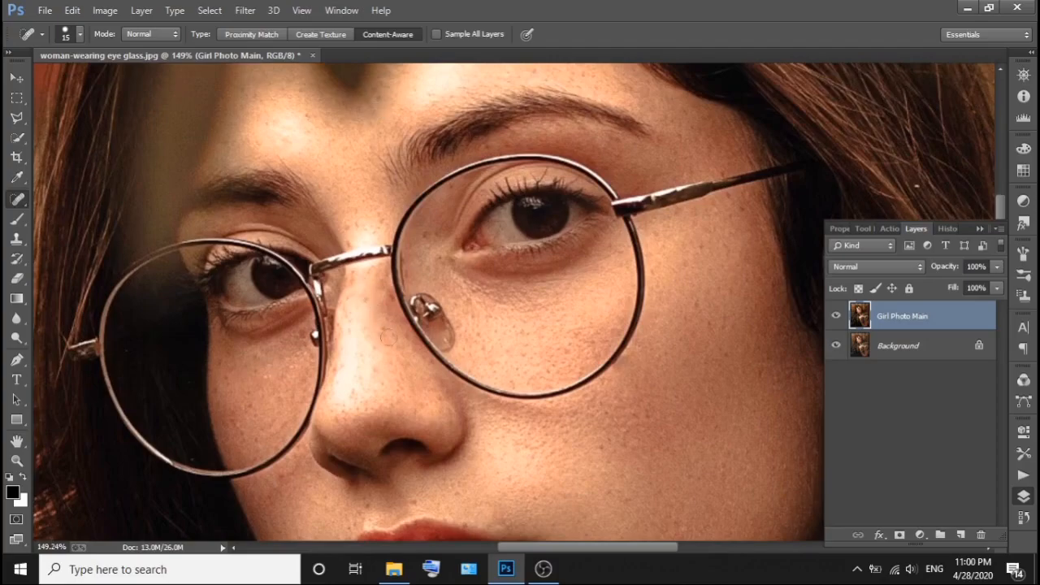
pyautogui.click(375, 380)
pyautogui.click(352, 221)
pyautogui.click(374, 219)
# Heal the remaining spots on the lower face and the cheek just under the glasses with a size 15 brush.
pyautogui.scroll(-5, 371, 210)
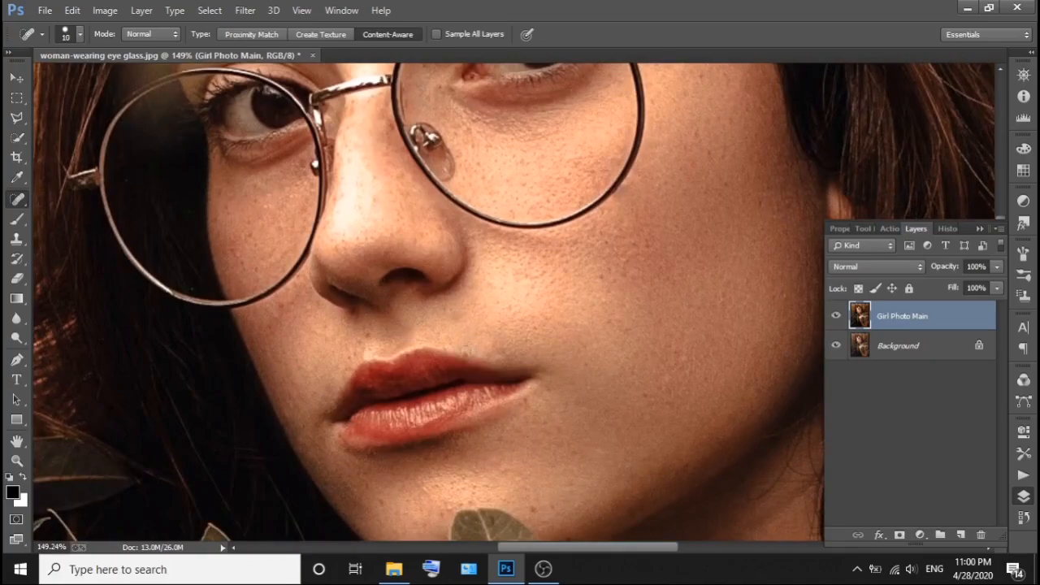
pyautogui.scroll(-2, 588, 333)
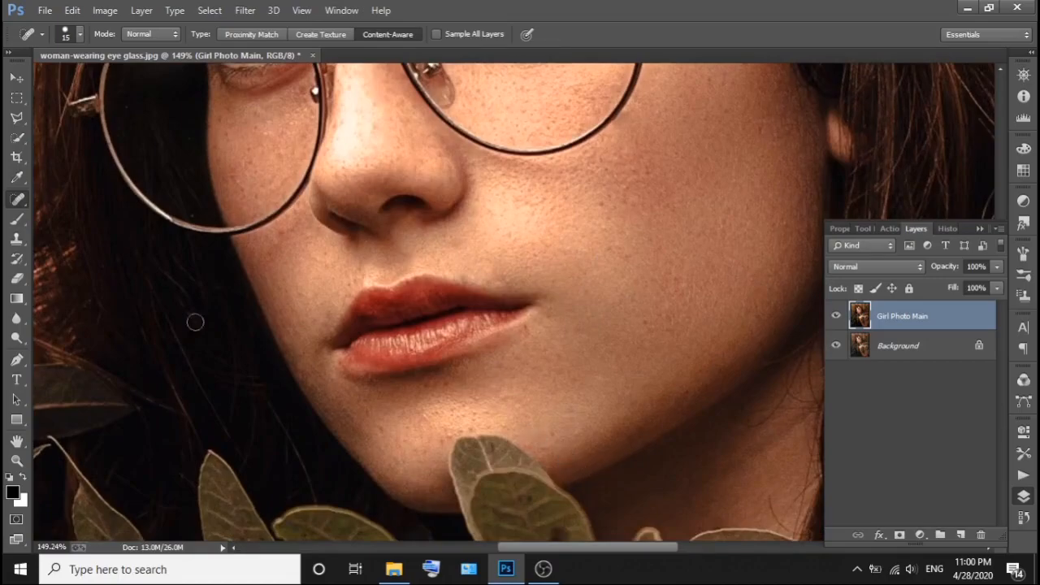
pyautogui.click(277, 234)
pyautogui.scroll(-10, 341, 260)
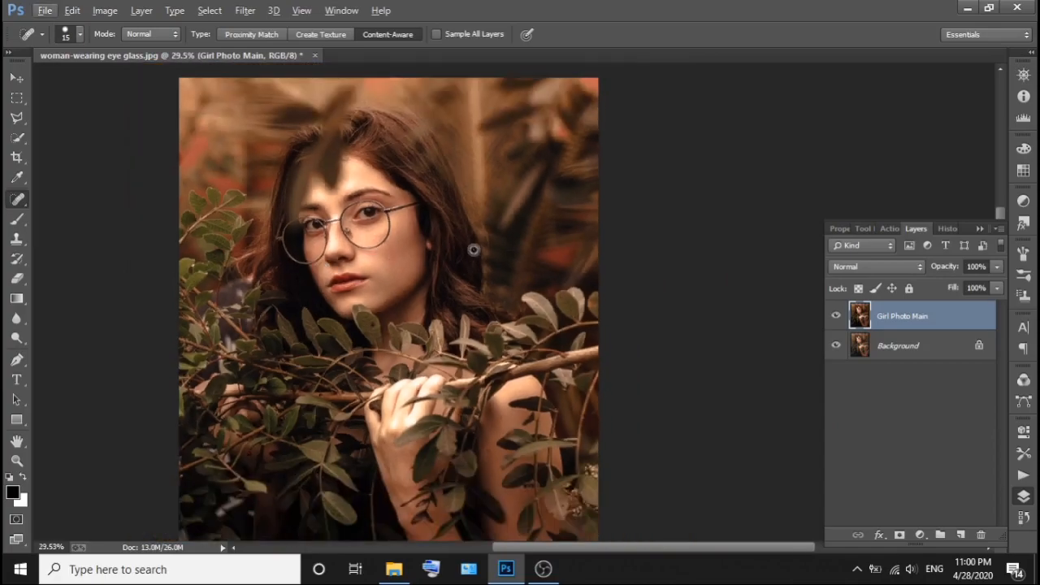
# Duplicate the Girl Photo Main layer and set the copy's blend mode to Hard Light with the other layers hidden.
pyautogui.moveTo(885, 333); pyautogui.dragTo(960, 534)
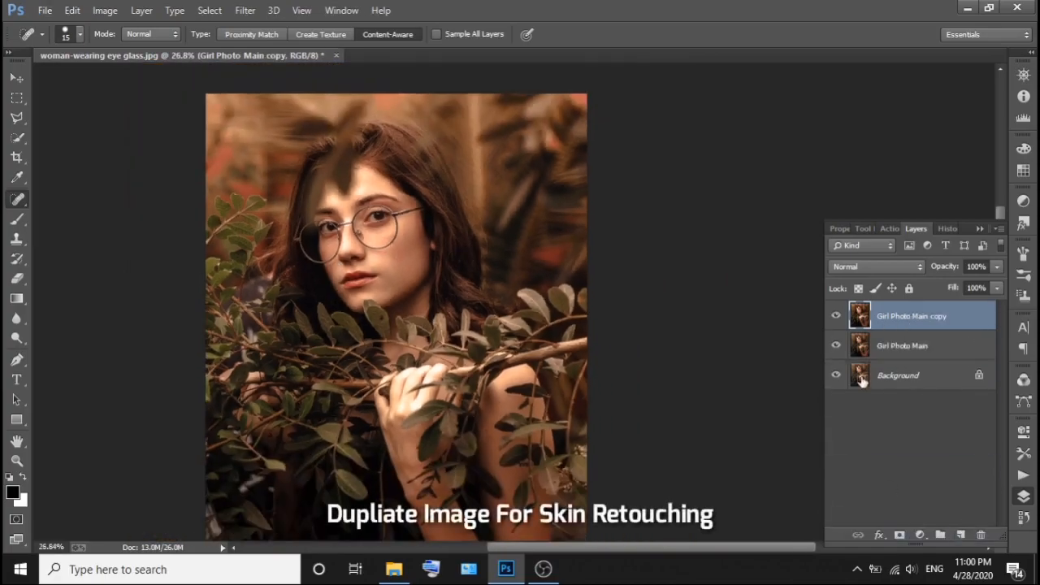
pyautogui.click(876, 267)
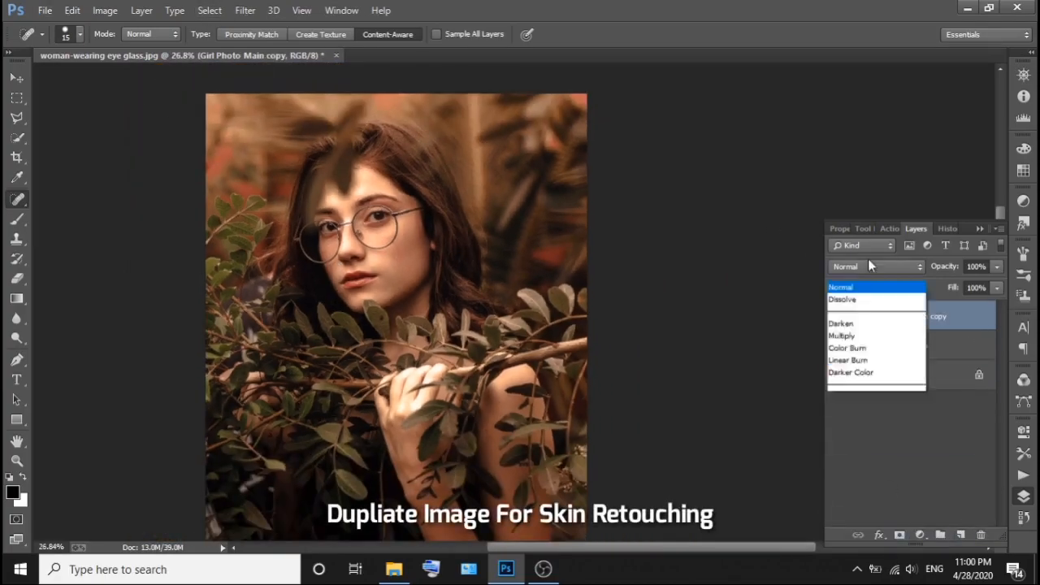
pyautogui.click(874, 218)
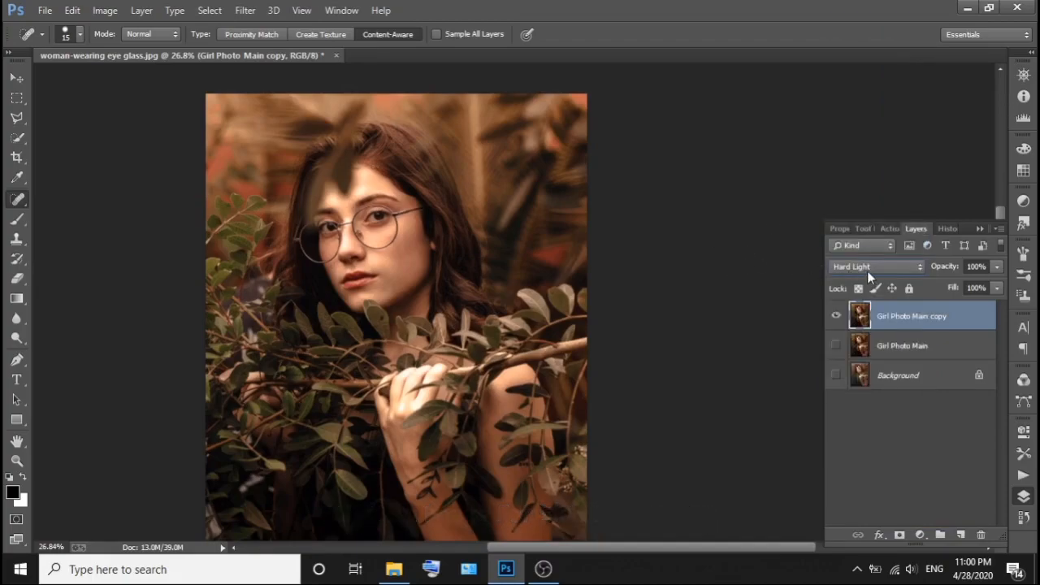
# Apply a High Pass filter with a radius of 4 pixels to the Girl Photo Main copy layer.
pyautogui.click(244, 10)
pyautogui.moveTo(443, 355)
pyautogui.click(480, 366)
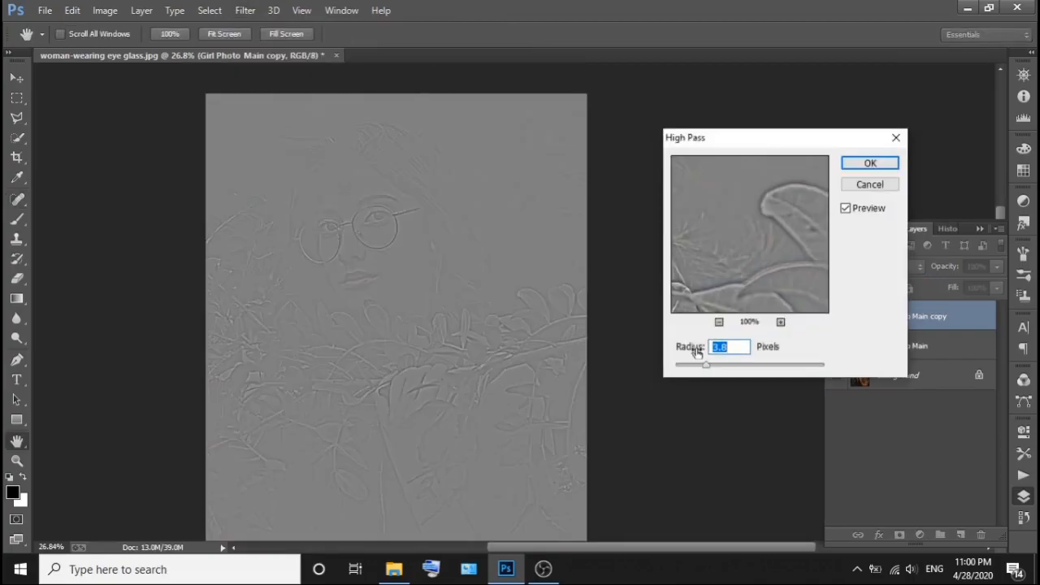
pyautogui.moveTo(696, 370); pyautogui.dragTo(726, 371)
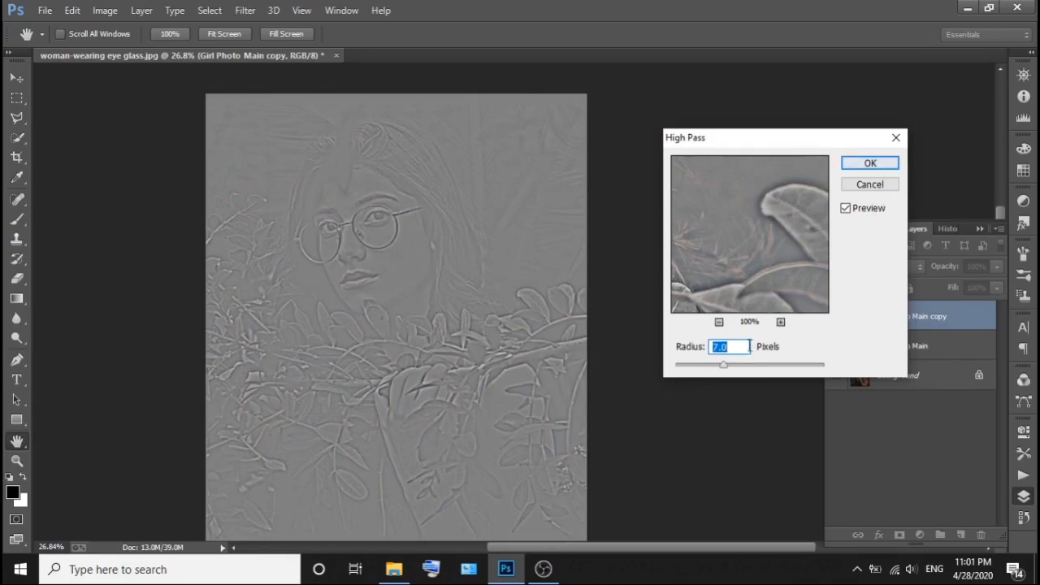
pyautogui.write('3')
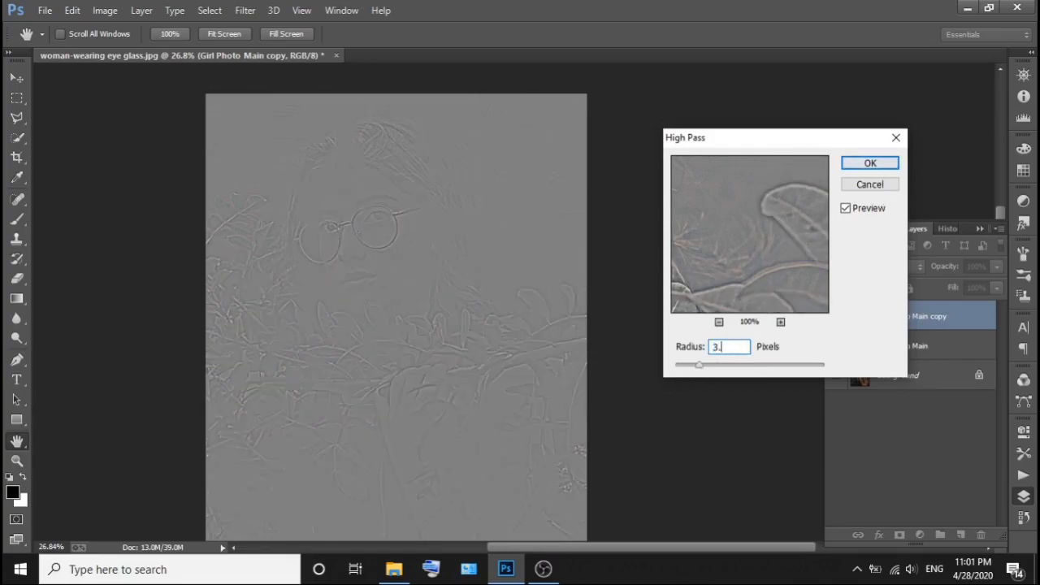
pyautogui.write('.9')
pyautogui.click(677, 351)
pyautogui.write('4')
pyautogui.click(863, 165)
pyautogui.press('j')
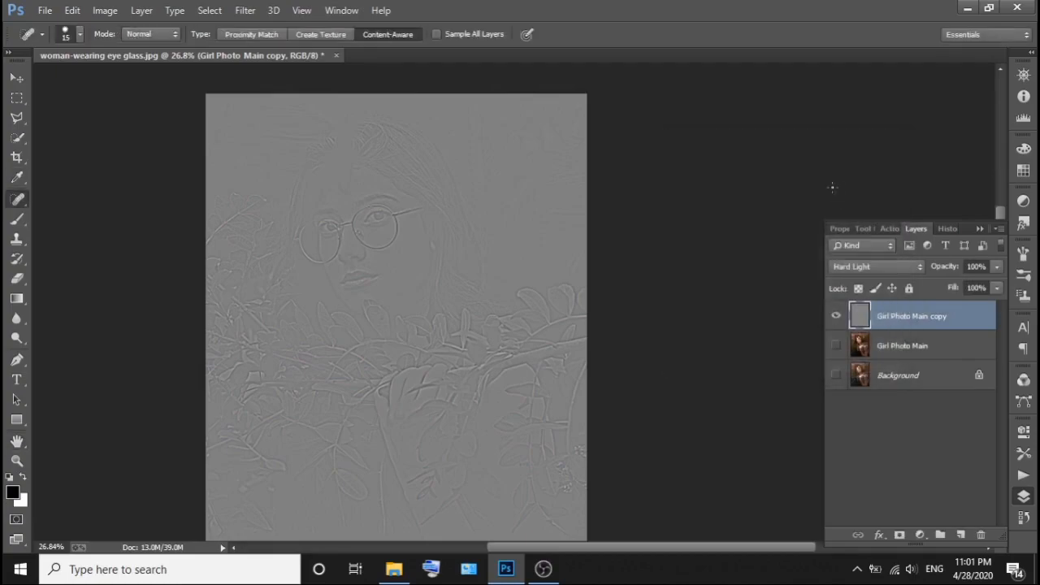
# Show the Girl Photo Main layer and apply a Gaussian Blur with a 5-pixel radius to it.
pyautogui.click(878, 346)
pyautogui.click(834, 345)
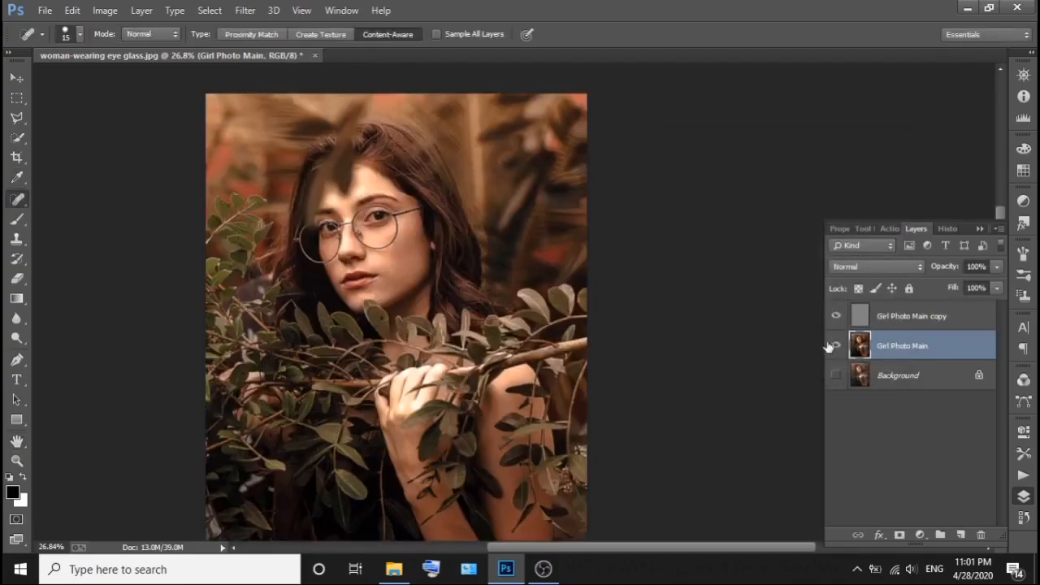
pyautogui.click(244, 10)
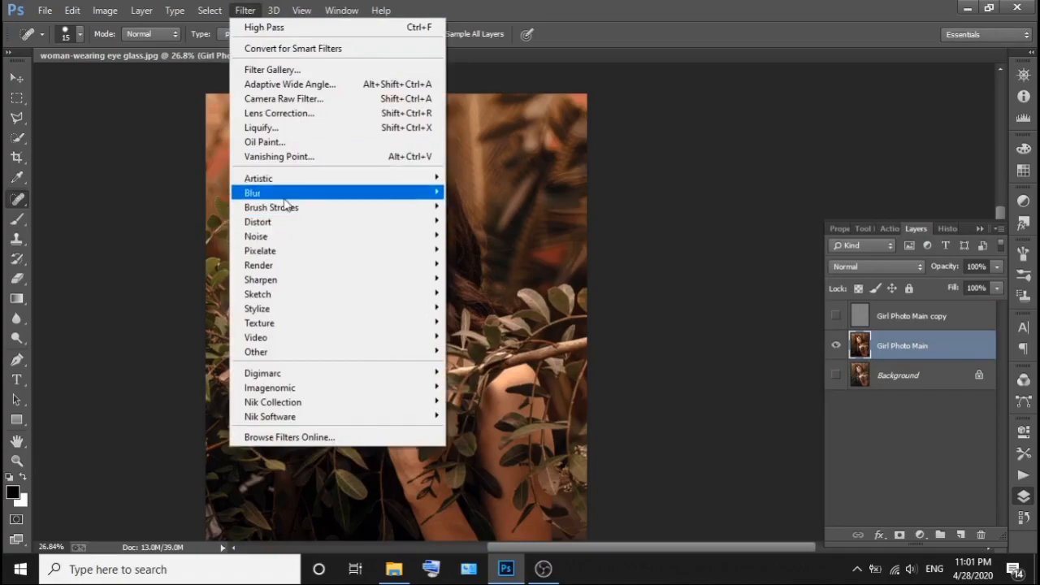
pyautogui.moveTo(288, 195)
pyautogui.click(486, 300)
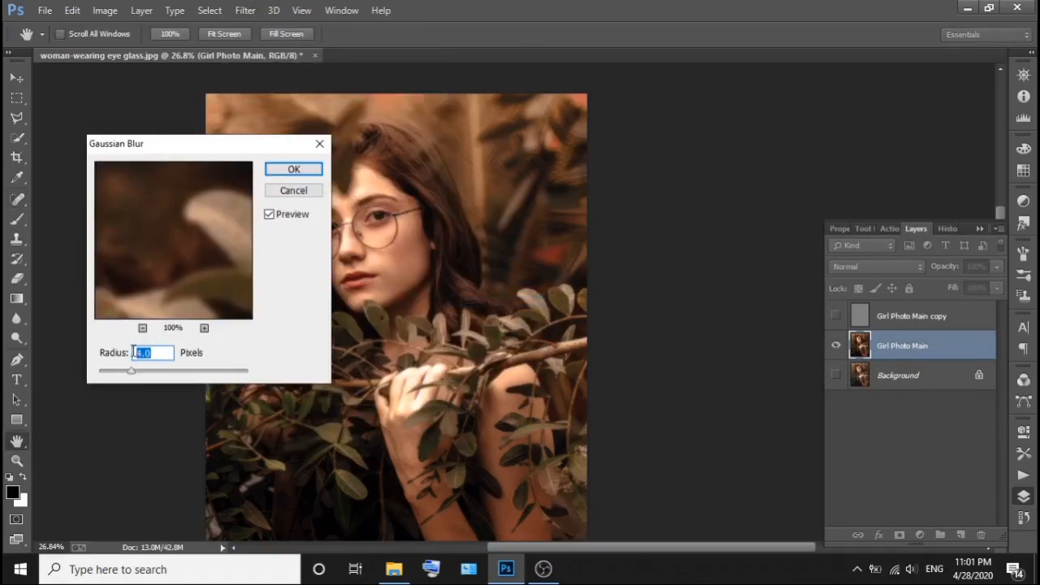
pyautogui.write('5')
pyautogui.click(293, 169)
pyautogui.press('j')
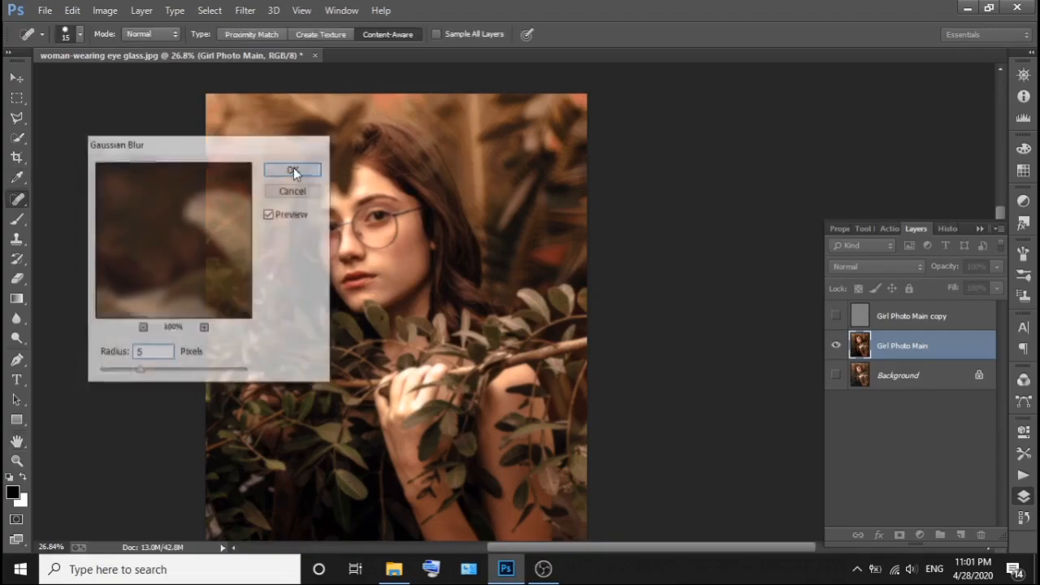
# Show the Girl Photo Main copy layer again and group it with the Girl Photo Main layer.
pyautogui.click(836, 317)
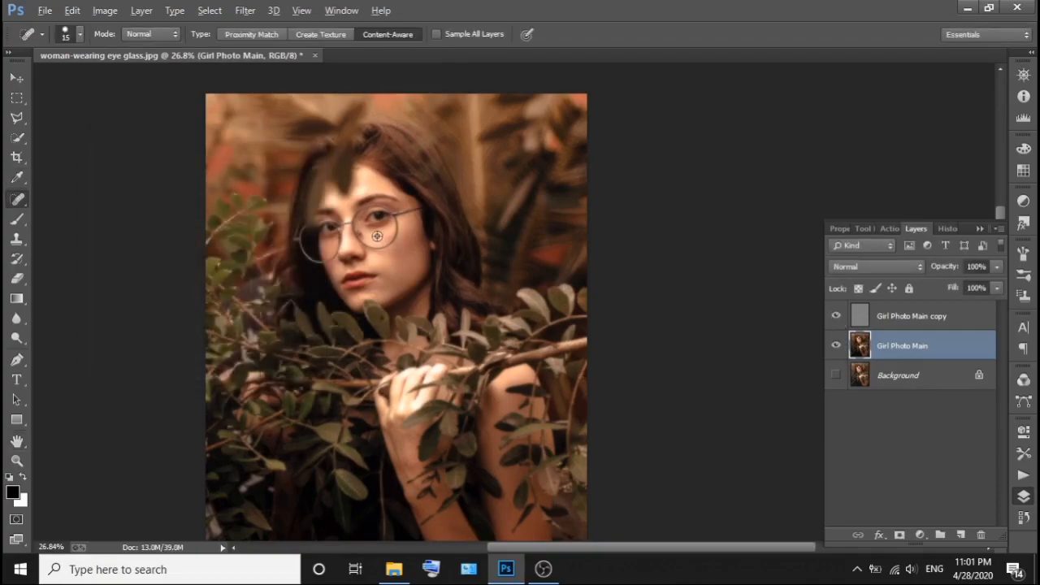
pyautogui.scroll(2, 377, 237)
pyautogui.scroll(1, 481, 248)
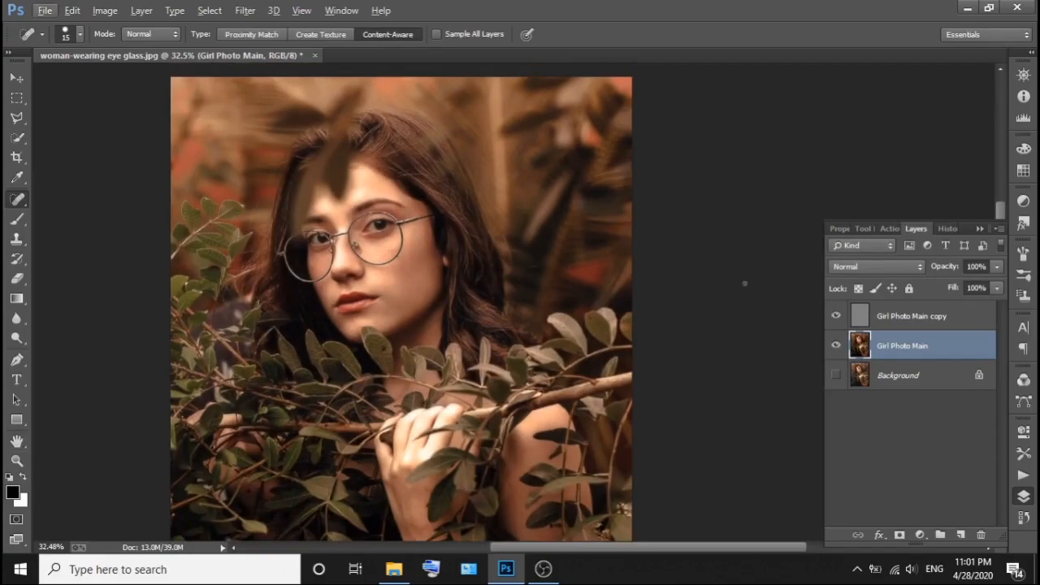
pyautogui.keyDown('shift'); pyautogui.click(911, 317); pyautogui.keyUp('shift')
pyautogui.hotkey('ctrl', 'g')
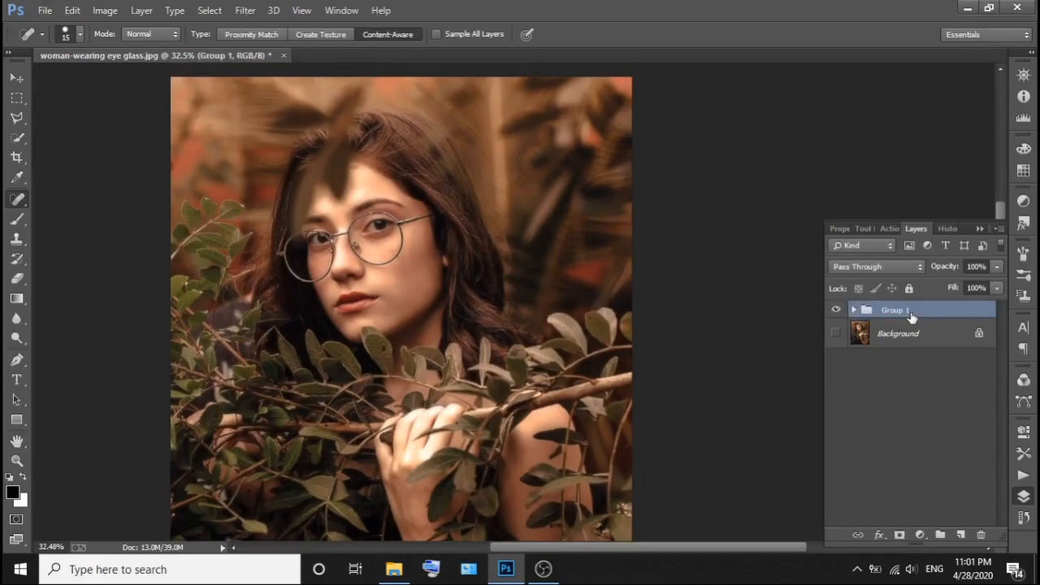
# Rename the new layer group as "High Pass & Blur".
pyautogui.doubleClick(897, 310)
pyautogui.write('High Pass & Blur')
pyautogui.press('Return')
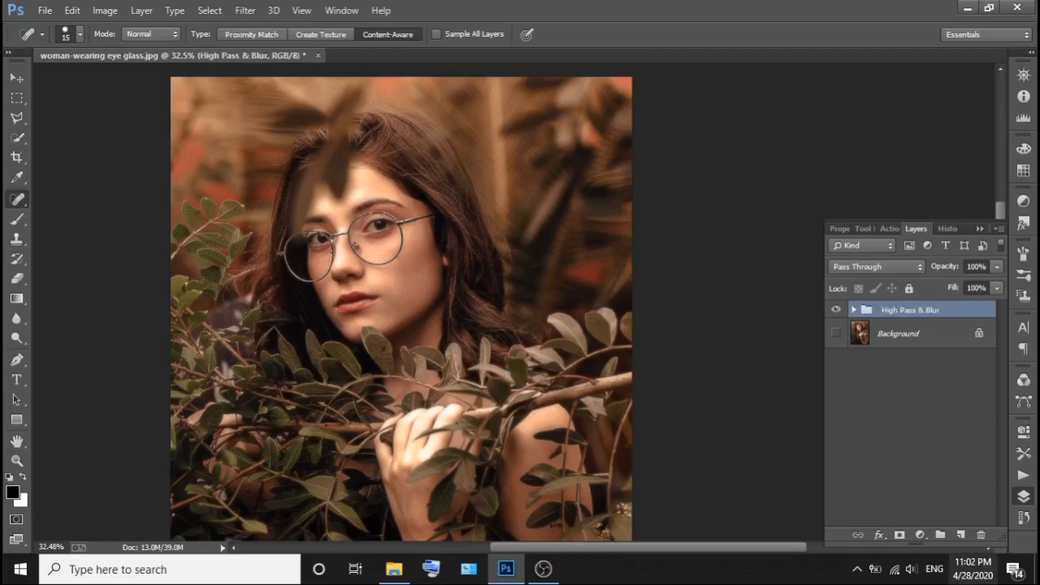
# Add a black layer mask to the High Pass & Blur group and show the Background layer.
pyautogui.keyDown('alt'); pyautogui.click(902, 536); pyautogui.keyUp('alt')
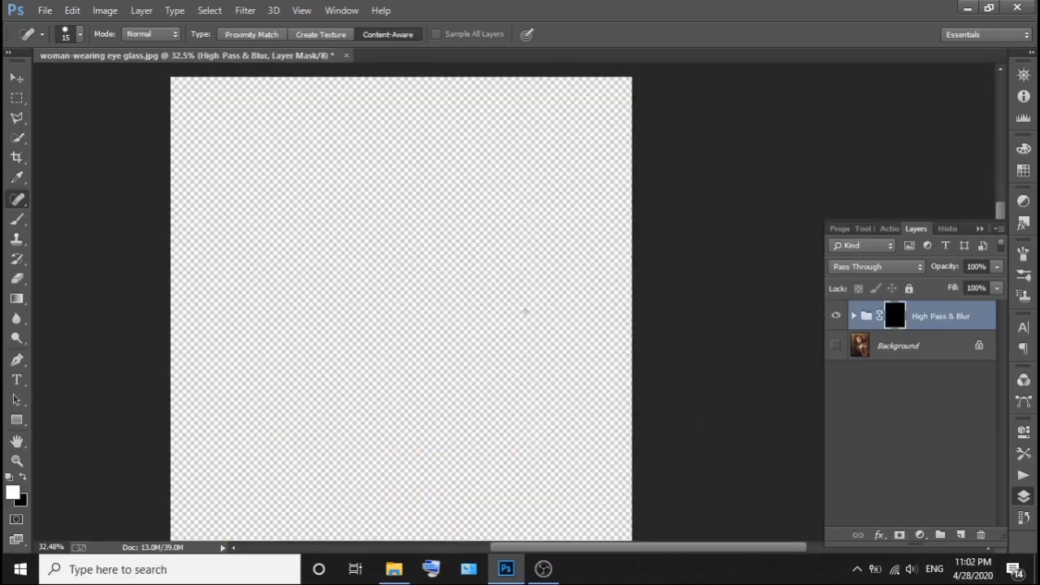
pyautogui.click(835, 346)
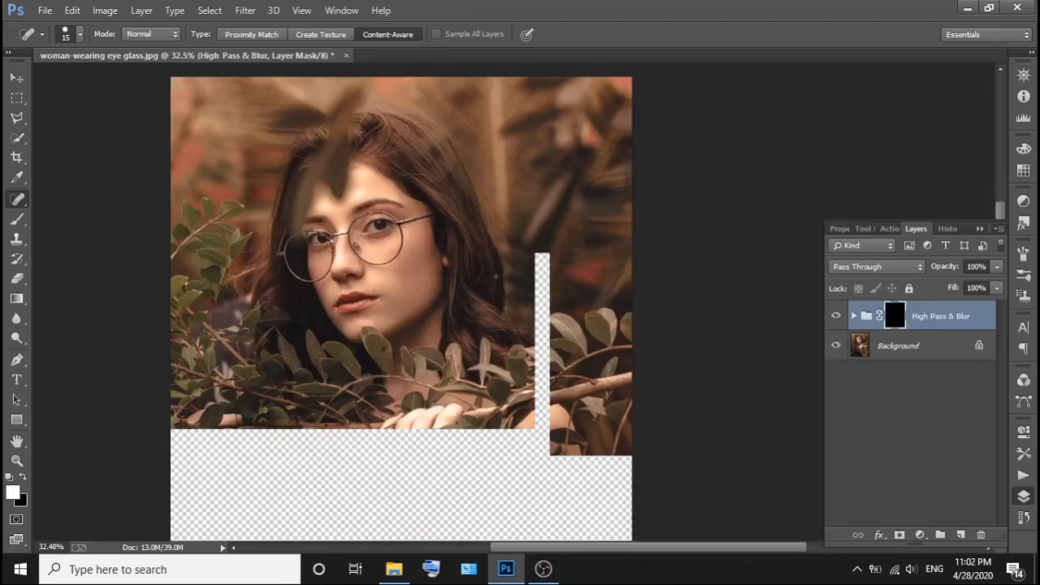
# Paint white over the facial skin on the group's mask with a size 150 brush at 100% opacity.
pyautogui.scroll(3, 366, 237)
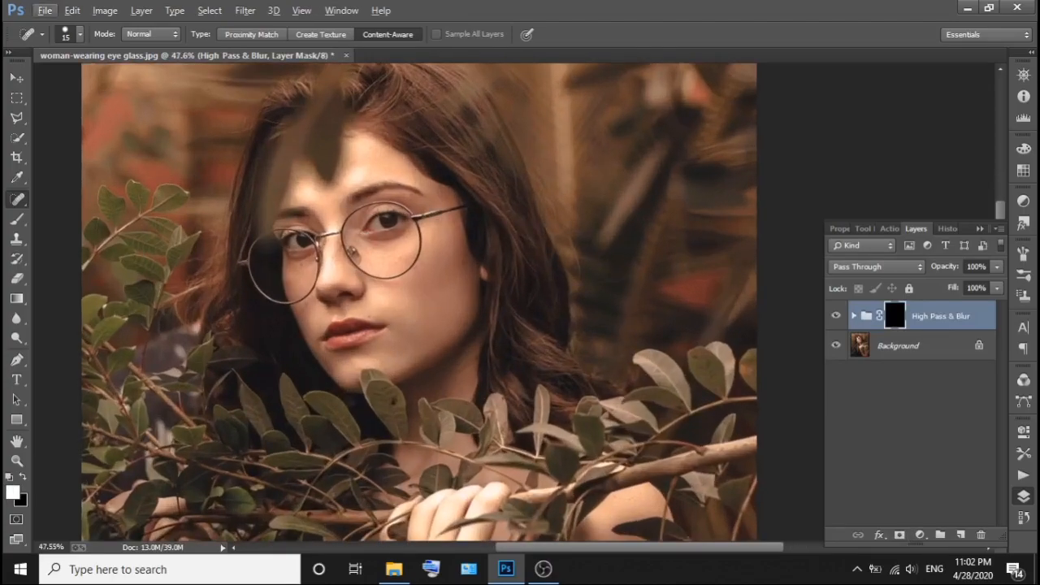
pyautogui.press('b')
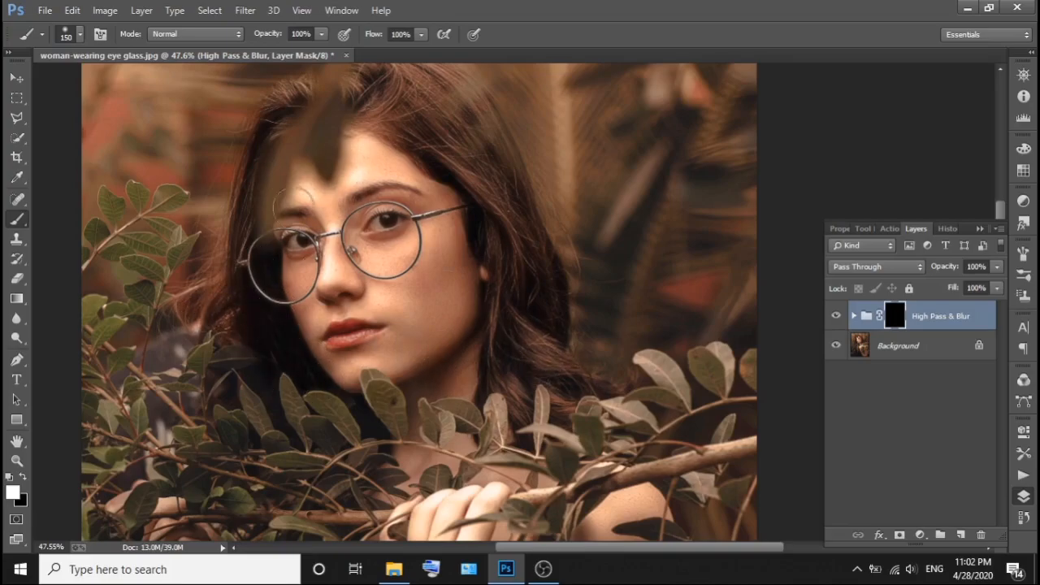
pyautogui.moveTo(349, 329)
pyautogui.mouseDown()
pyautogui.moveTo(451, 386)
pyautogui.moveTo(327, 369)
pyautogui.moveTo(479, 316)
pyautogui.mouseUp()
# Paint white over the neck, hand and arms on the High Pass & Blur group's mask with a size 150 brush.
pyautogui.scroll(-5, 479, 316)
pyautogui.scroll(-1, 472, 316)
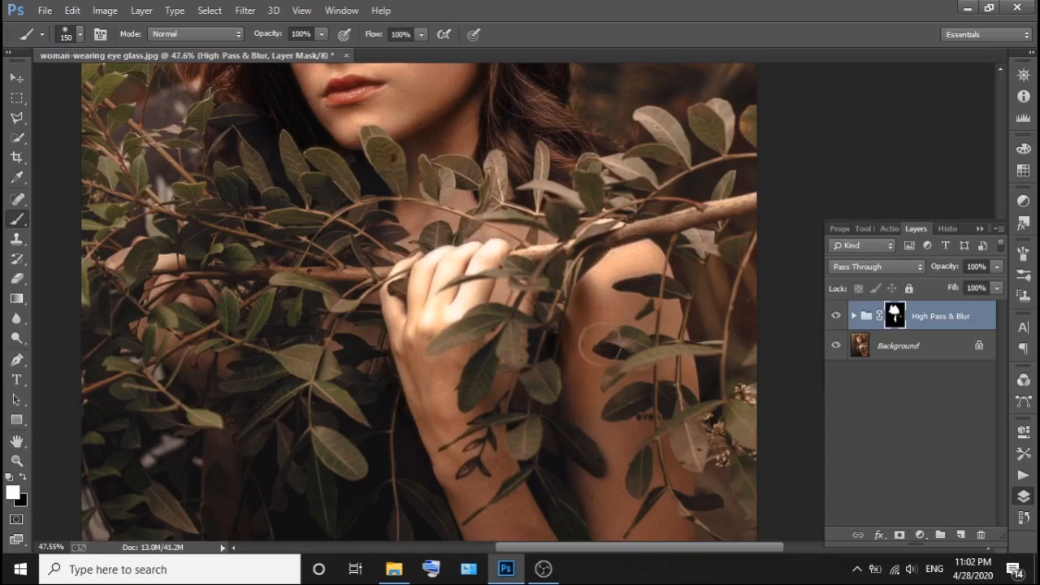
pyautogui.scroll(-2, 608, 325)
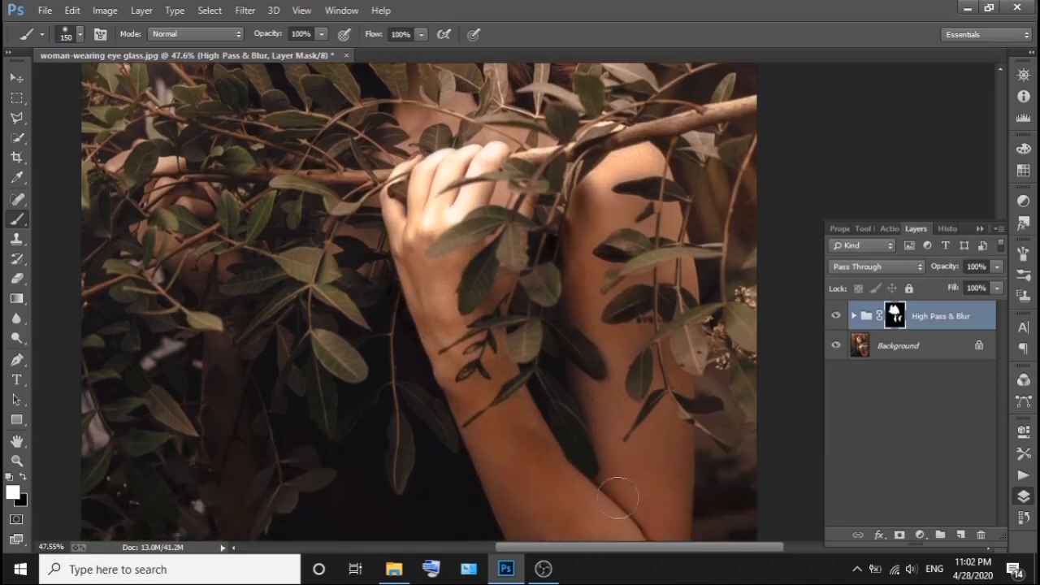
pyautogui.scroll(-2, 626, 455)
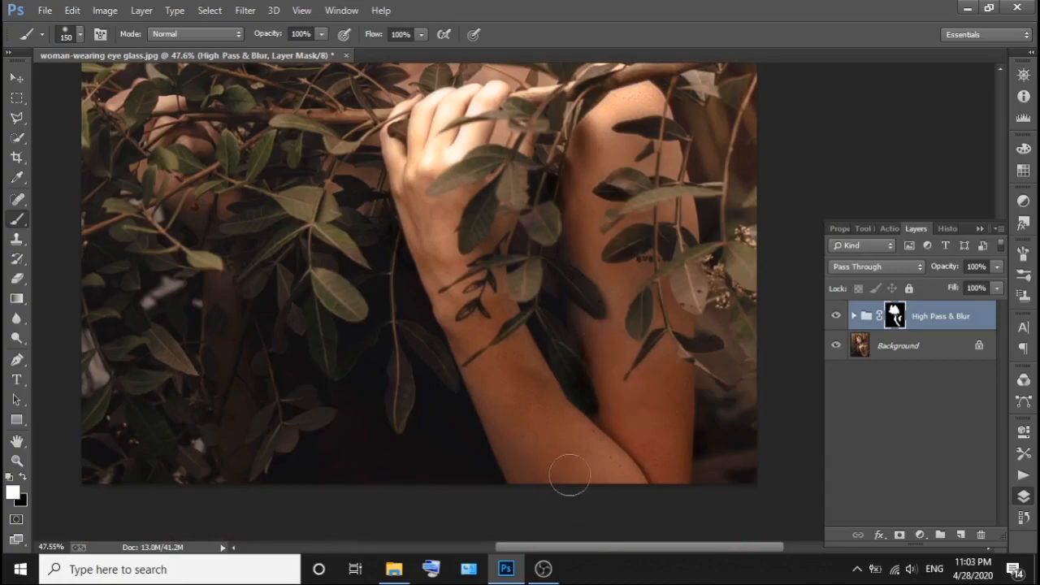
pyautogui.scroll(1, 593, 187)
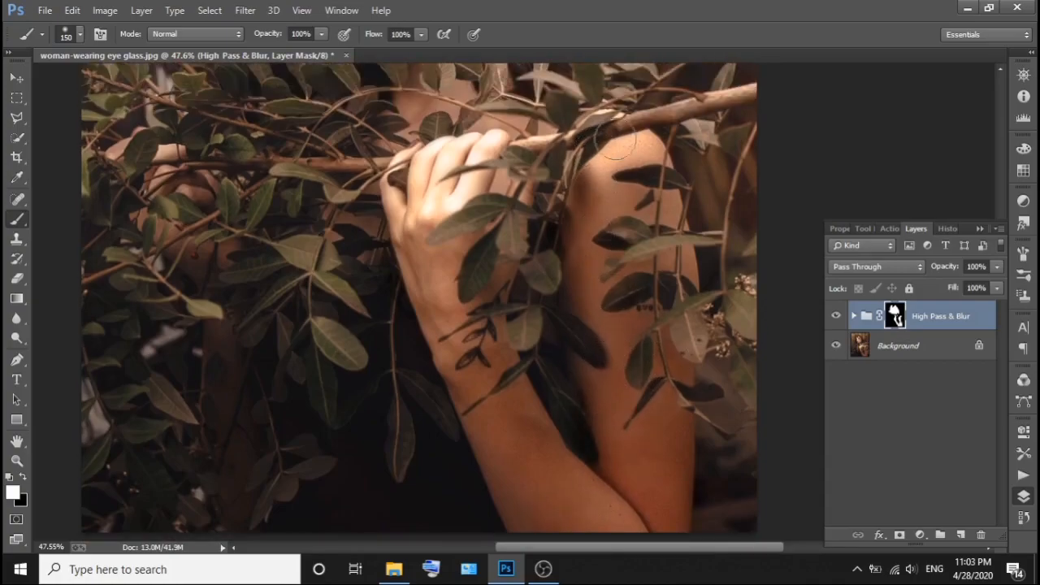
# Refine the group's mask in white around the arms, hand, neck and jaw with a brush of about size 100.
pyautogui.scroll(-1, 629, 351)
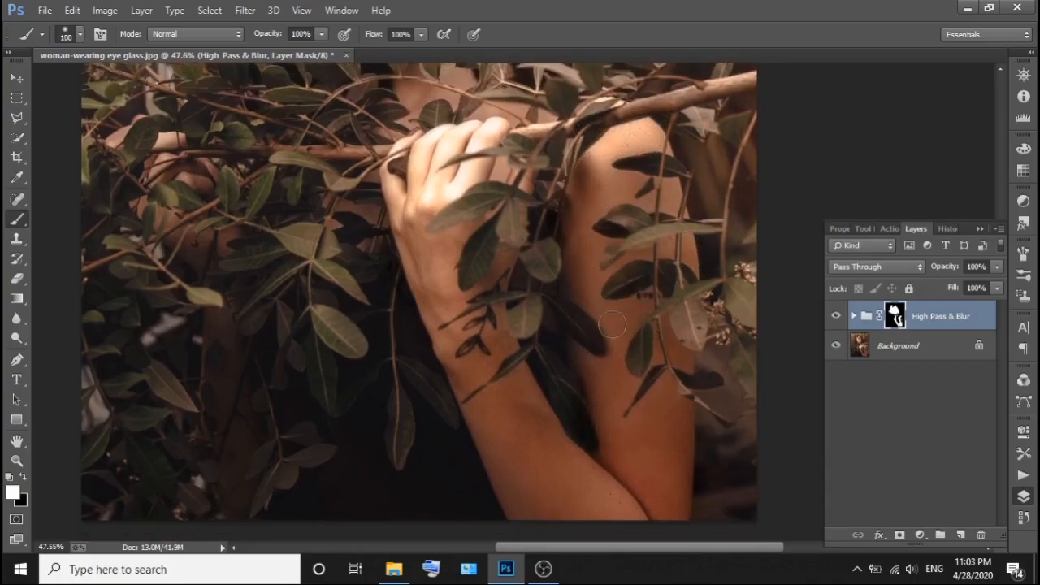
pyautogui.scroll(3, 619, 346)
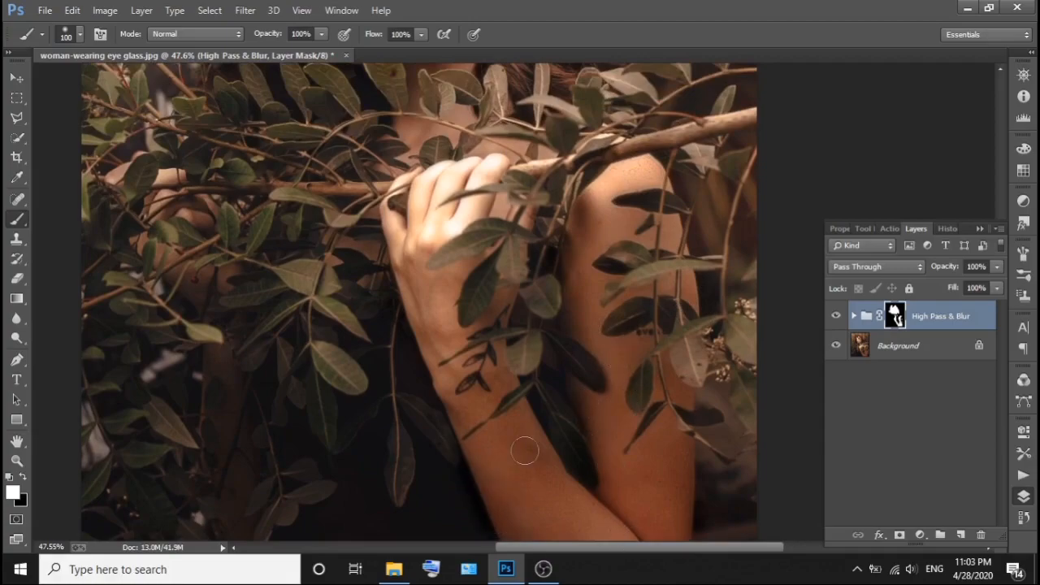
pyautogui.scroll(1, 422, 358)
pyautogui.scroll(1, 419, 378)
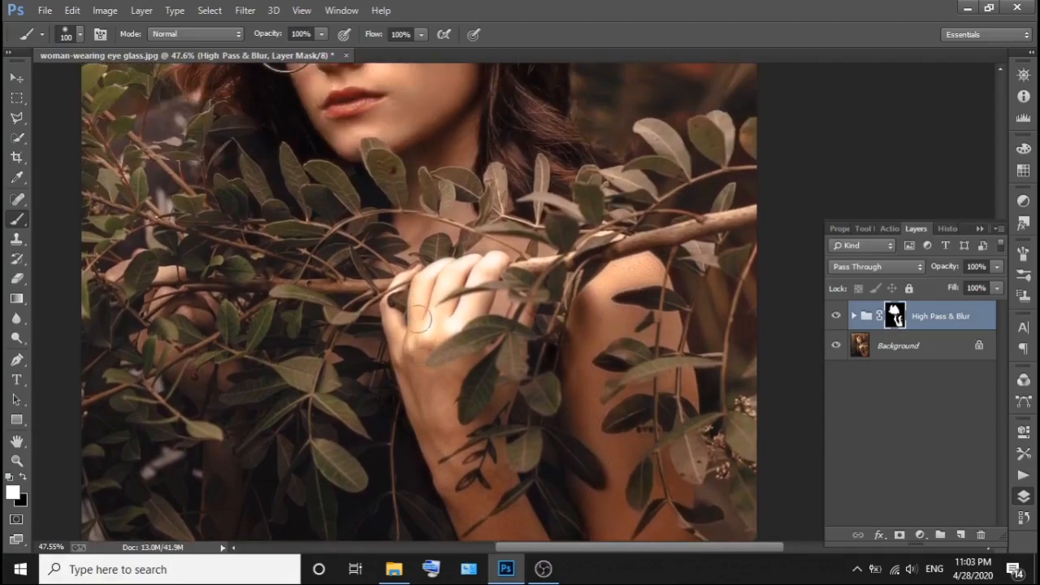
pyautogui.scroll(2, 422, 325)
pyautogui.scroll(1, 423, 325)
pyautogui.press('[')
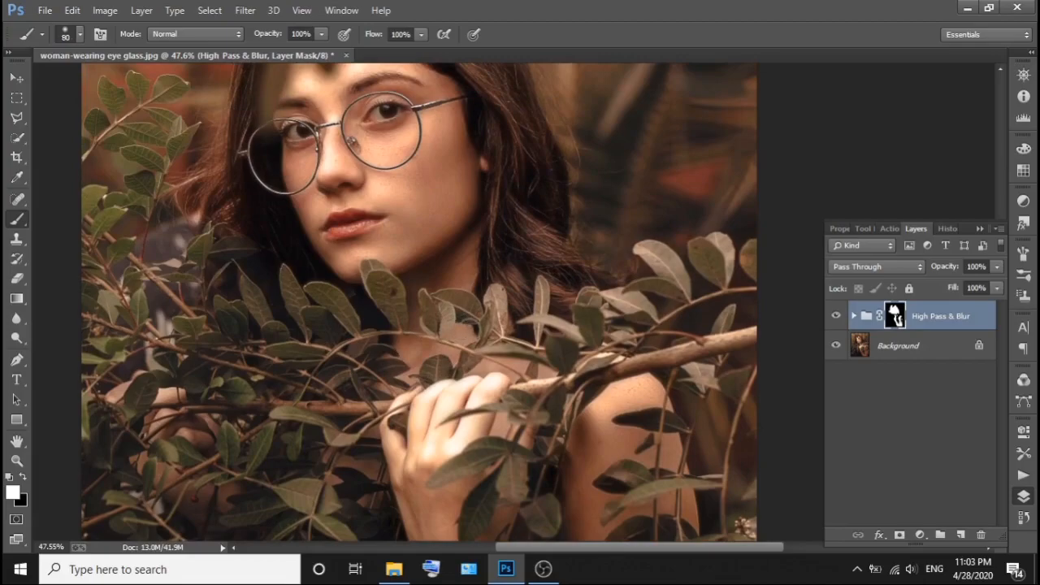
pyautogui.scroll(1, 457, 242)
pyautogui.press(']')
pyautogui.press(']')
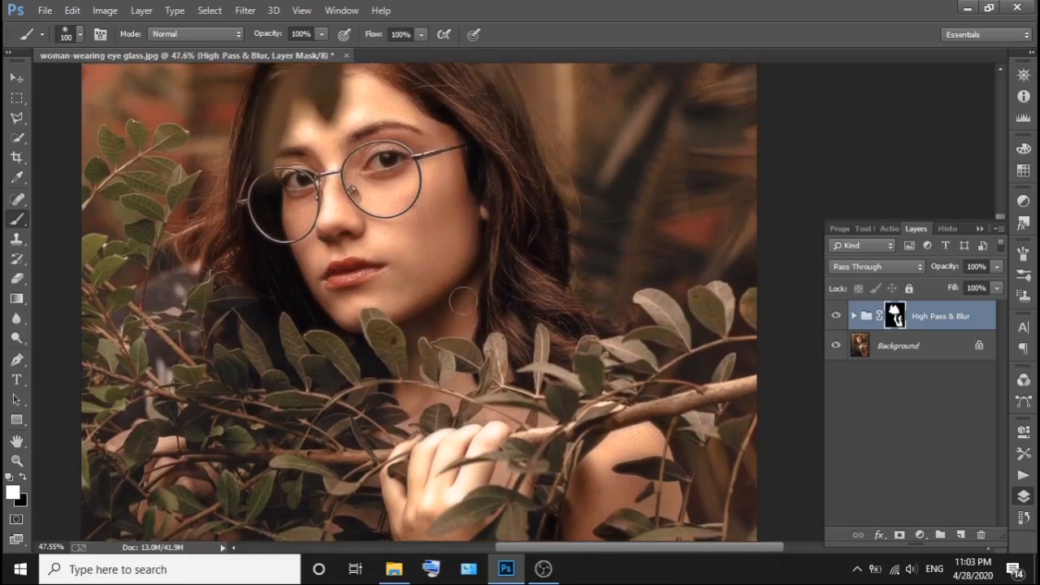
pyautogui.scroll(2, 467, 301)
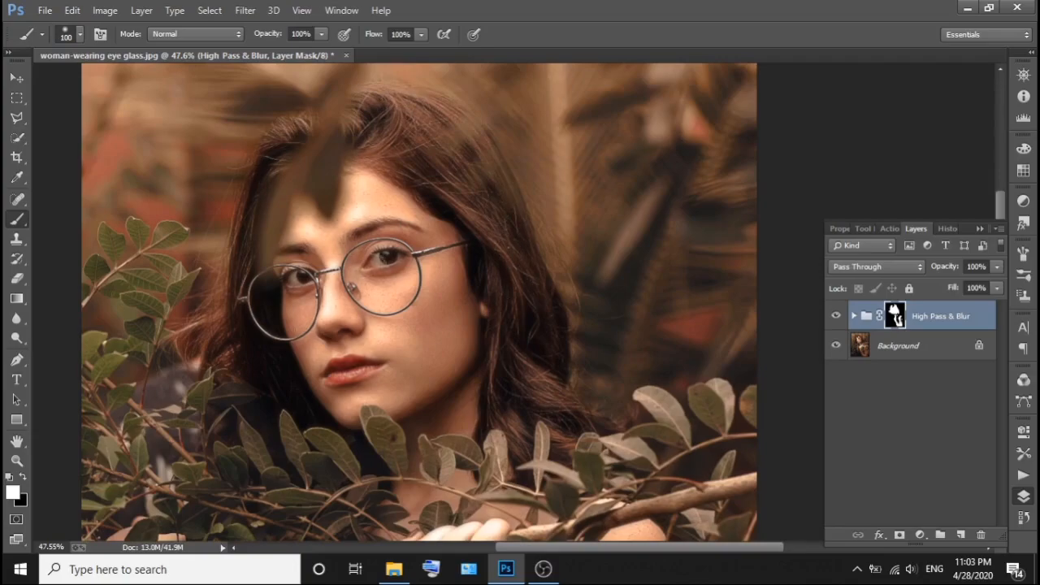
# Hide and show the High Pass & Blur group to compare the skin before and after smoothing.
pyautogui.scroll(-1, 464, 339)
pyautogui.click(836, 322)
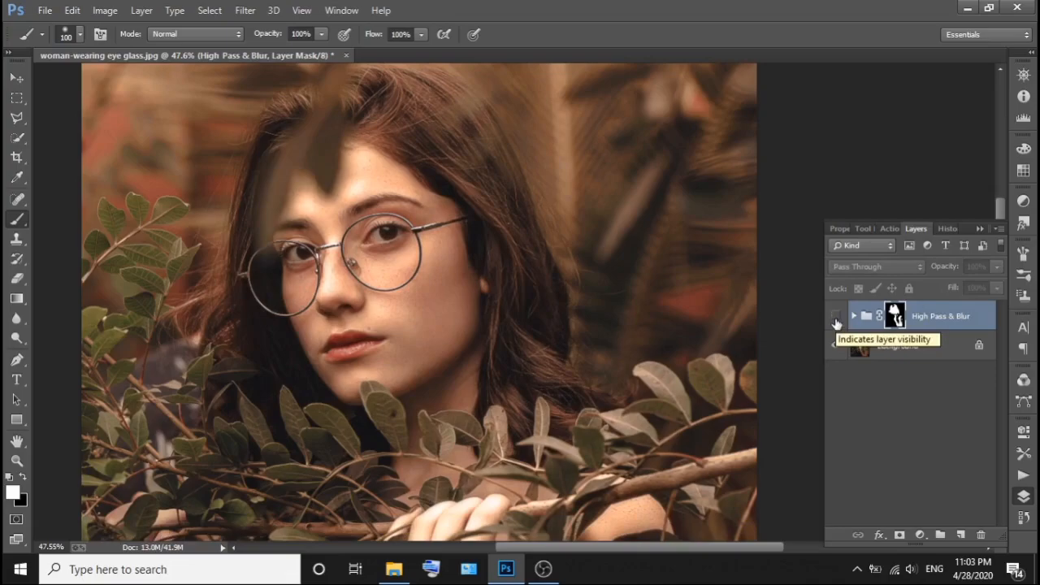
pyautogui.click(836, 320)
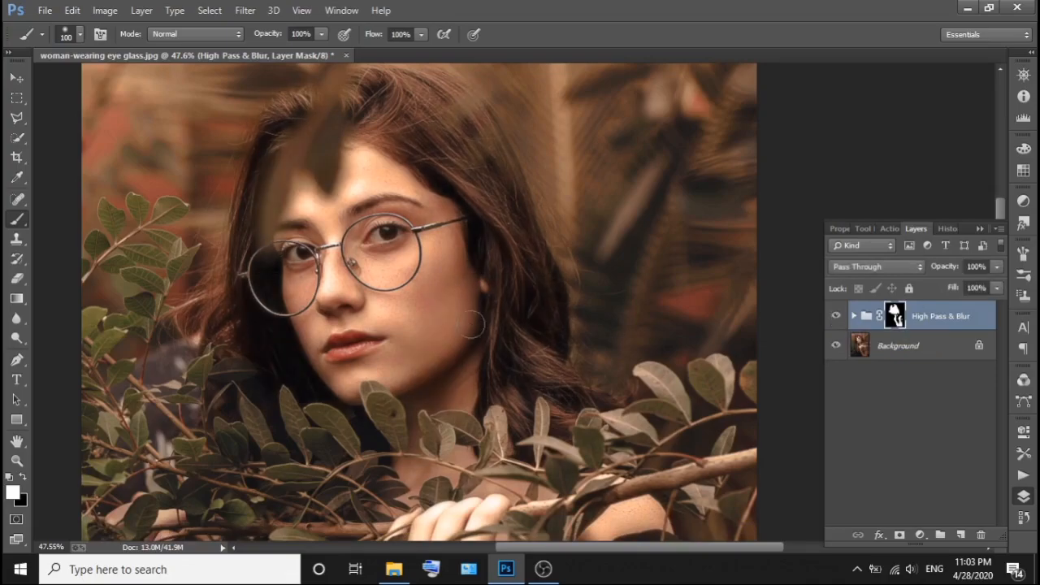
pyautogui.scroll(-3, 477, 333)
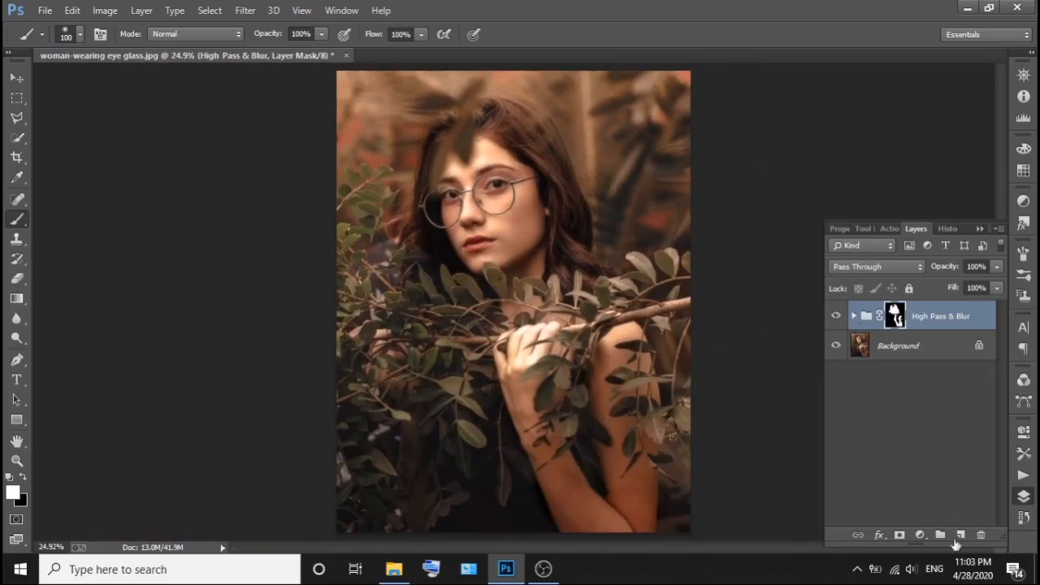
# Add a new layer above the group and trace the left lens of the glasses with a closed Pen path.
pyautogui.click(957, 534)
pyautogui.scroll(5, 550, 195)
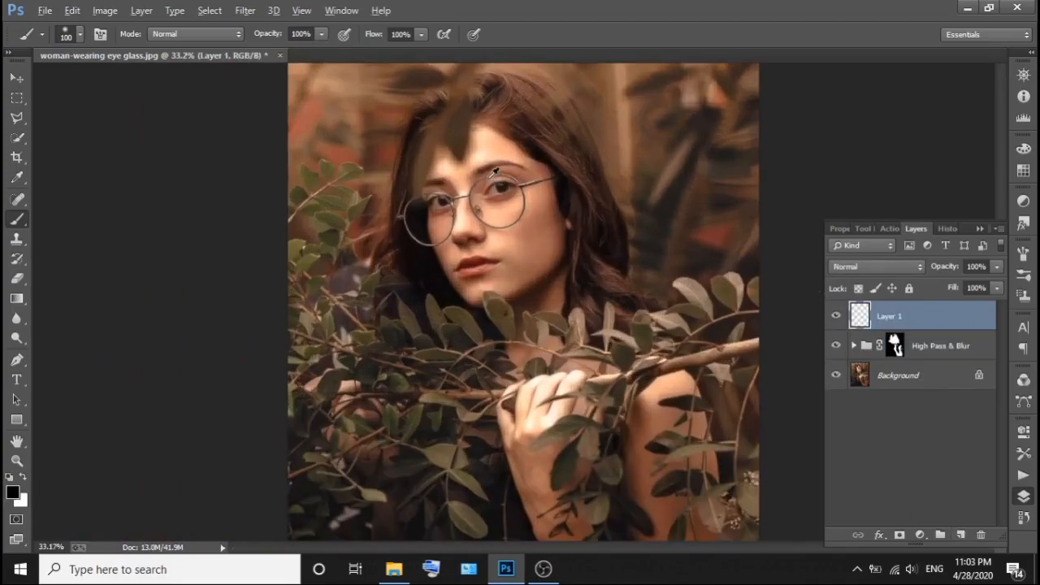
pyautogui.scroll(2, 494, 172)
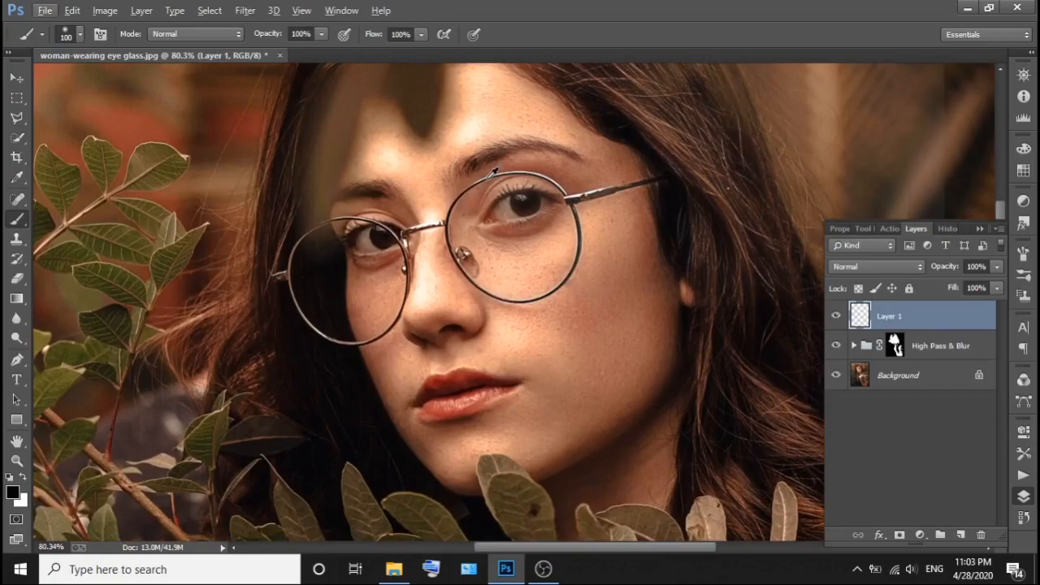
pyautogui.scroll(2, 492, 173)
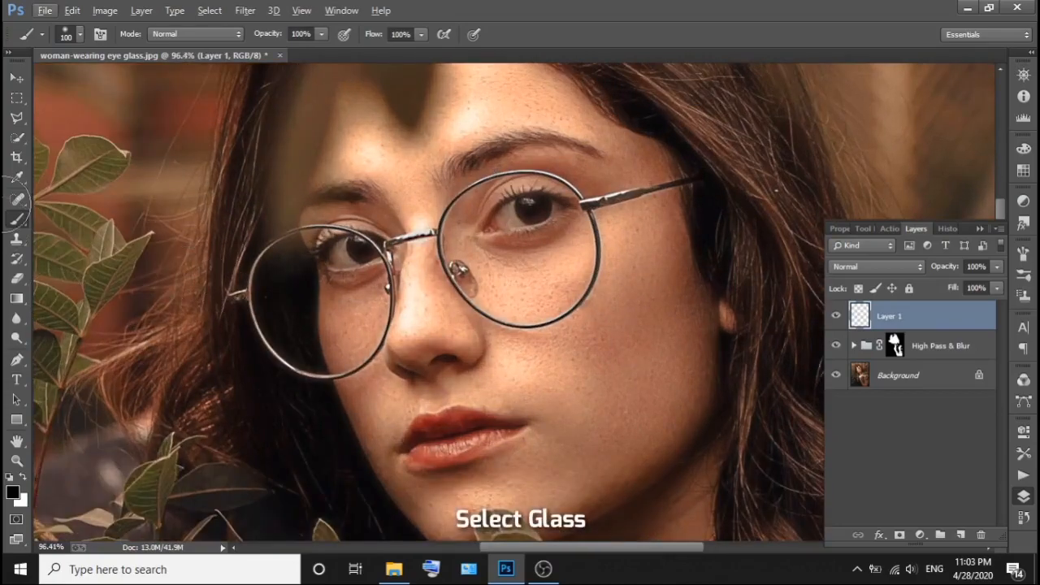
pyautogui.press('p')
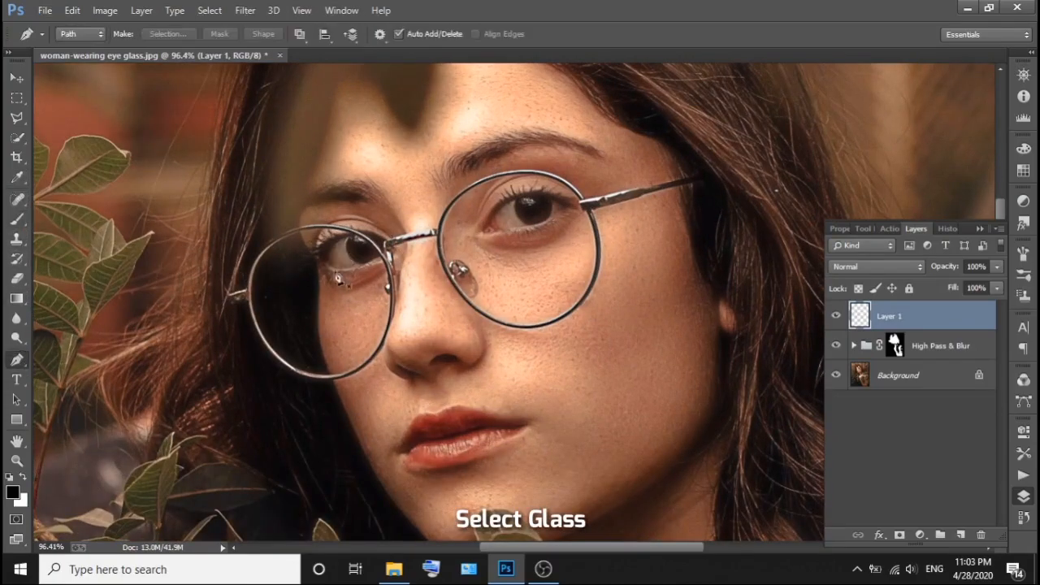
pyautogui.scroll(2, 292, 281)
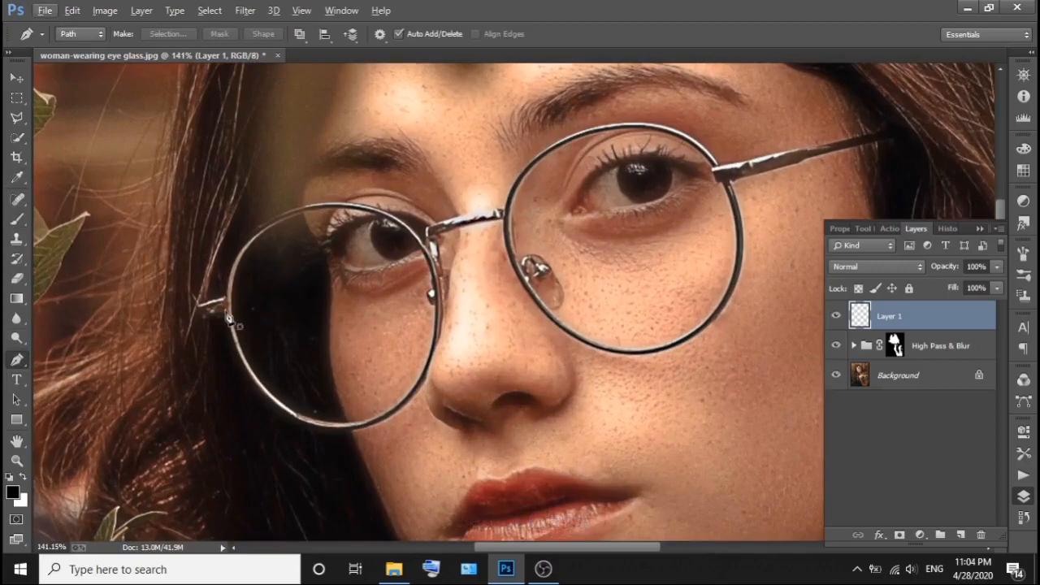
pyautogui.click(233, 311)
pyautogui.moveTo(294, 216); pyautogui.dragTo(367, 190)
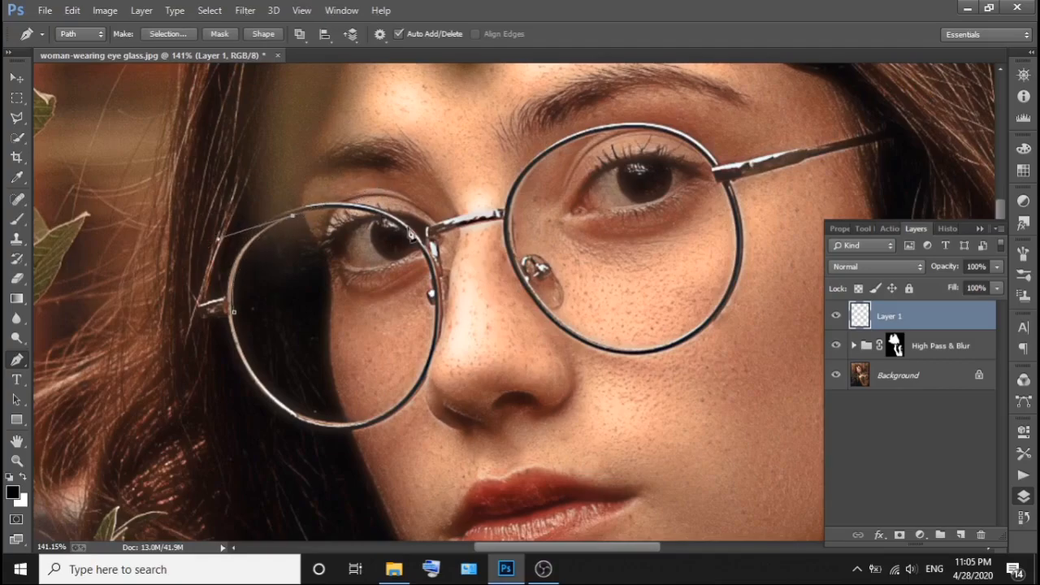
pyautogui.moveTo(409, 234); pyautogui.dragTo(469, 279)
pyautogui.moveTo(429, 357); pyautogui.dragTo(262, 424)
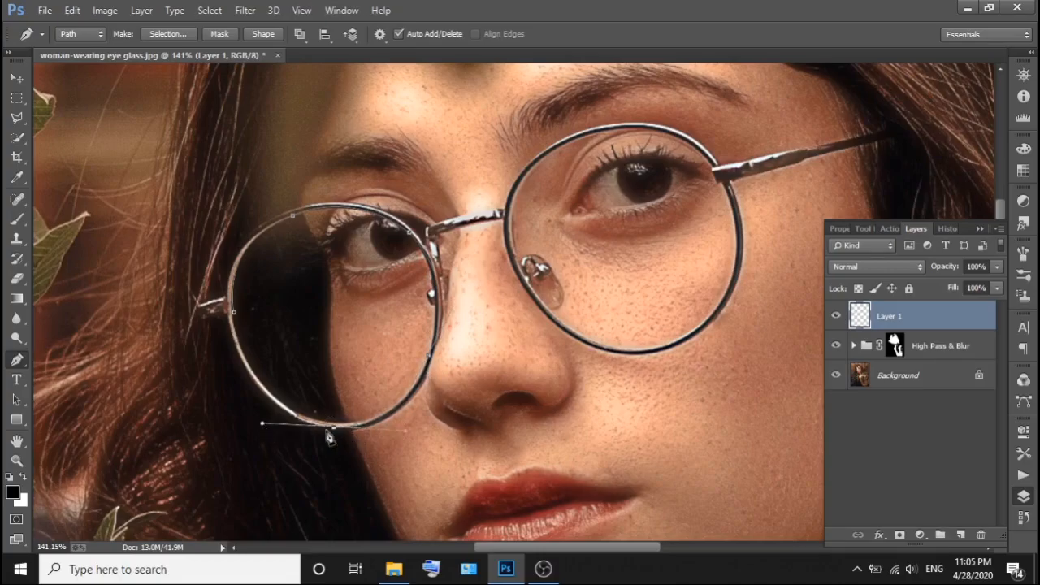
pyautogui.moveTo(253, 373); pyautogui.dragTo(244, 301)
pyautogui.keyDown('alt'); pyautogui.click(253, 373); pyautogui.keyUp('alt')
# Convert the left lens path into a new anti-aliased selection with a 0.5 pixel feather radius.
pyautogui.rightClick(317, 297)
pyautogui.click(349, 254)
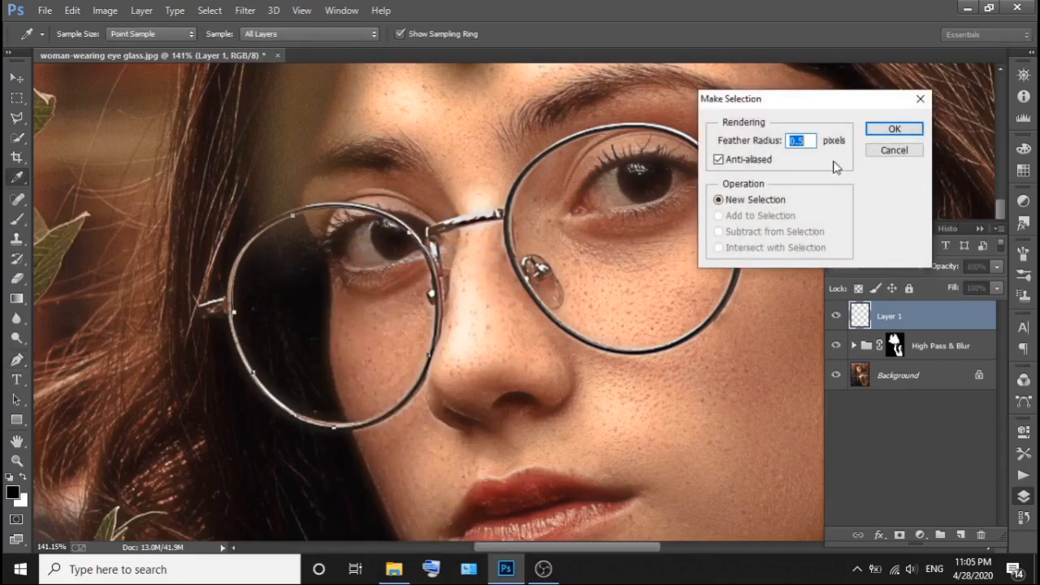
pyautogui.click(891, 130)
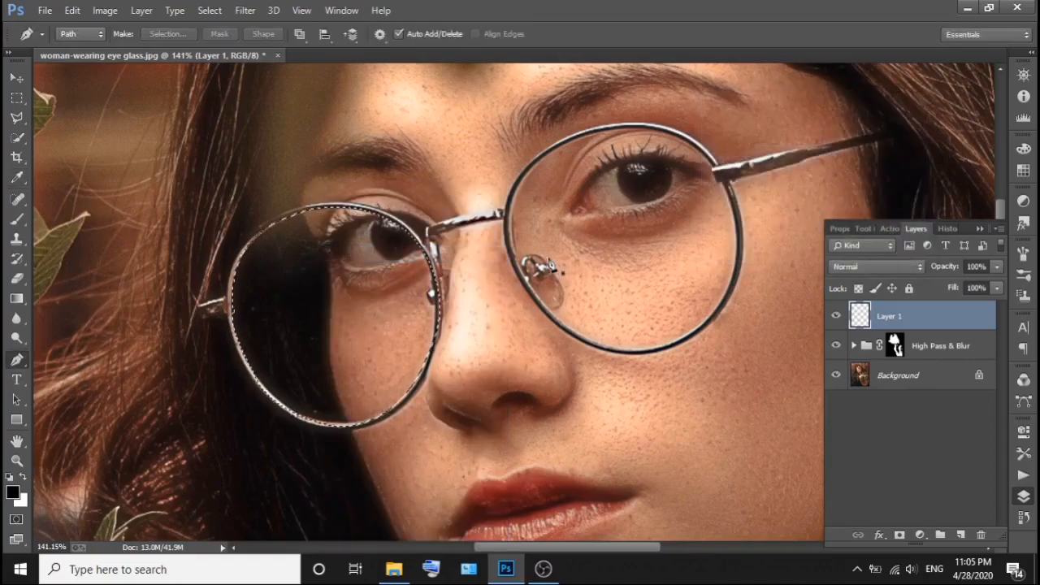
# Trace the right lens of the glasses with a closed Pen path along the inner rim.
pyautogui.click(554, 142)
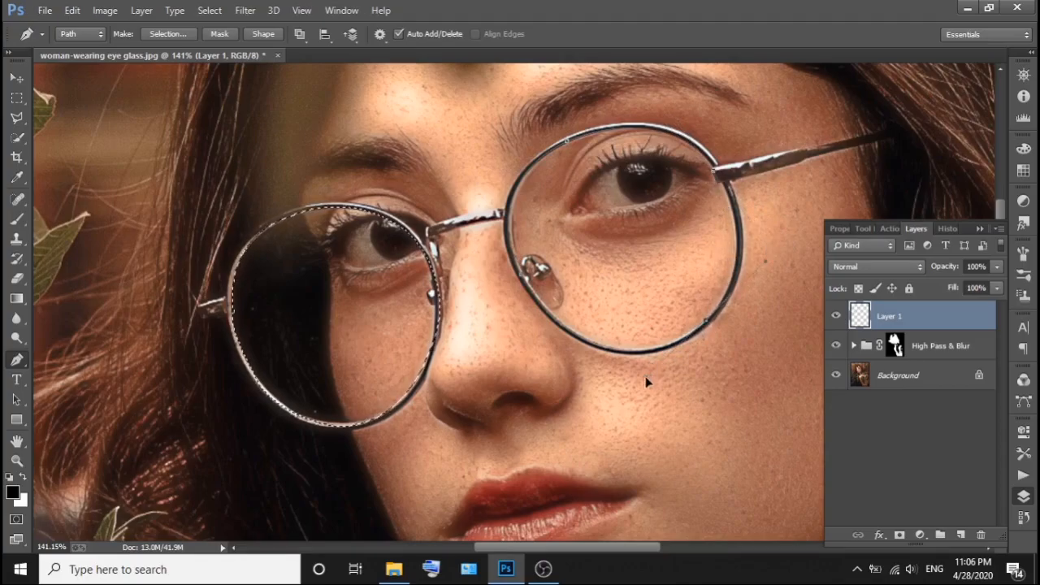
pyautogui.moveTo(644, 402); pyautogui.dragTo(692, 370)
pyautogui.keyDown('alt'); pyautogui.click(706, 323); pyautogui.keyUp('alt')
pyautogui.moveTo(585, 334); pyautogui.dragTo(520, 292)
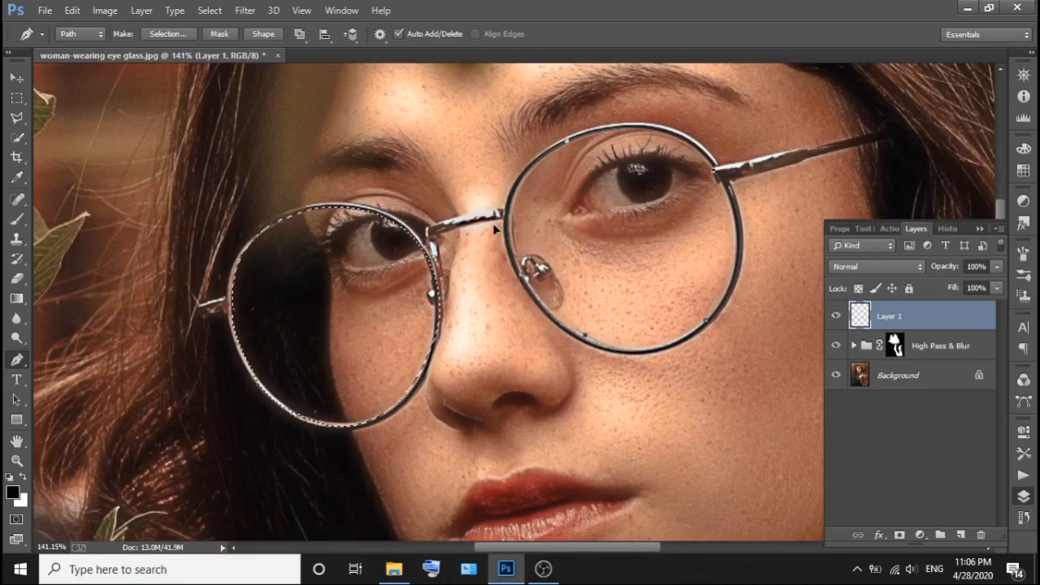
# Convert the right lens path into a selection using Add to Selection, so both lenses are selected.
pyautogui.rightClick(640, 198)
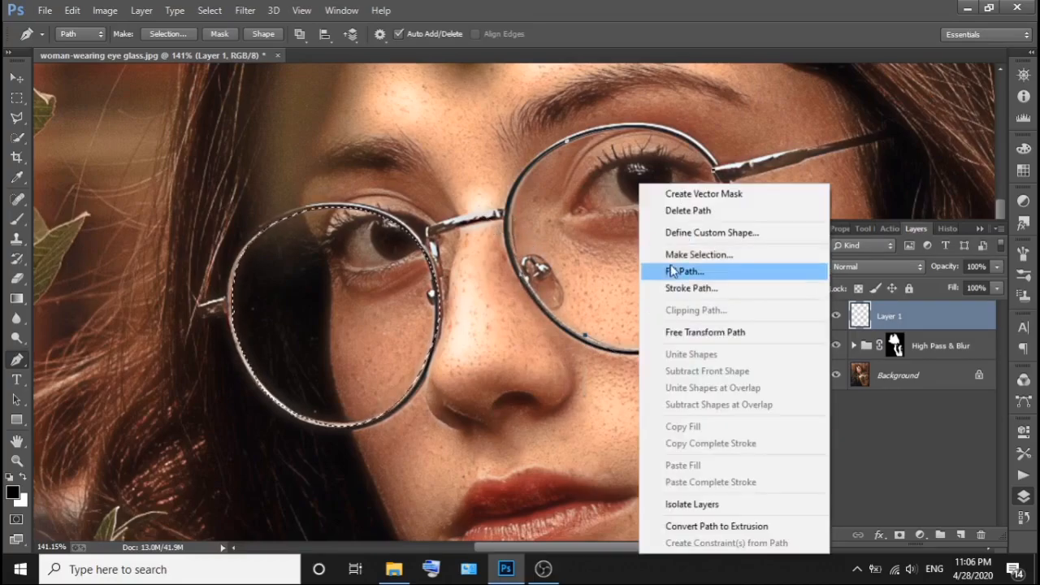
pyautogui.click(672, 251)
pyautogui.click(719, 216)
pyautogui.click(890, 131)
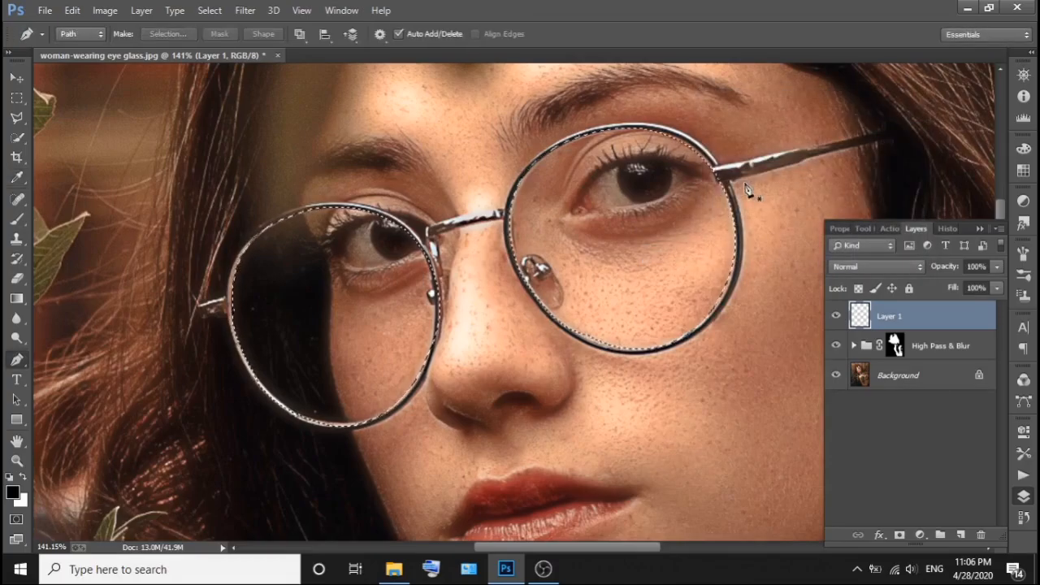
# Add another empty layer above Layer 1 and create a Color Balance adjustment layer from the lens selection.
pyautogui.click(892, 376)
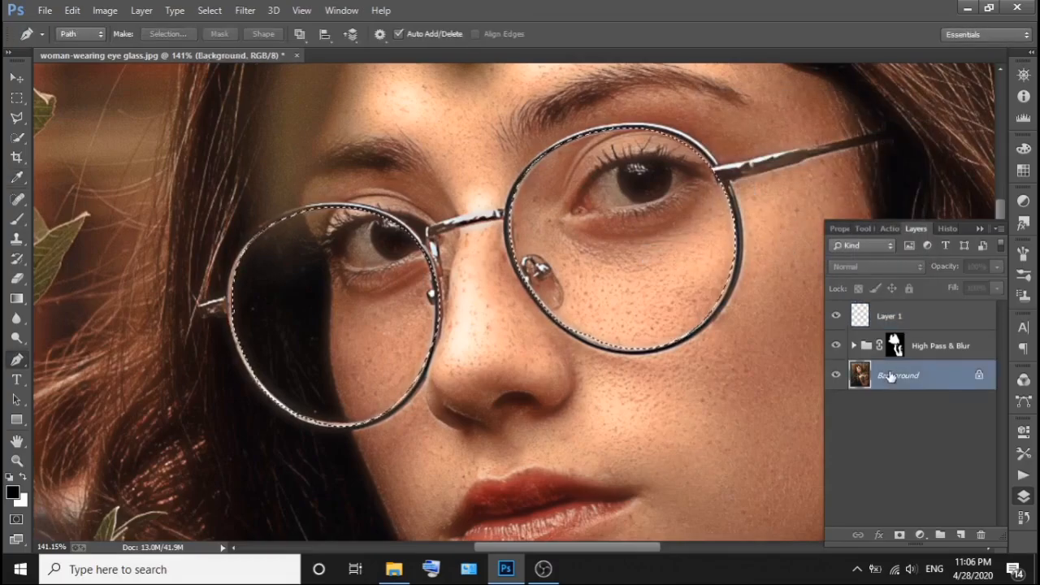
pyautogui.click(896, 317)
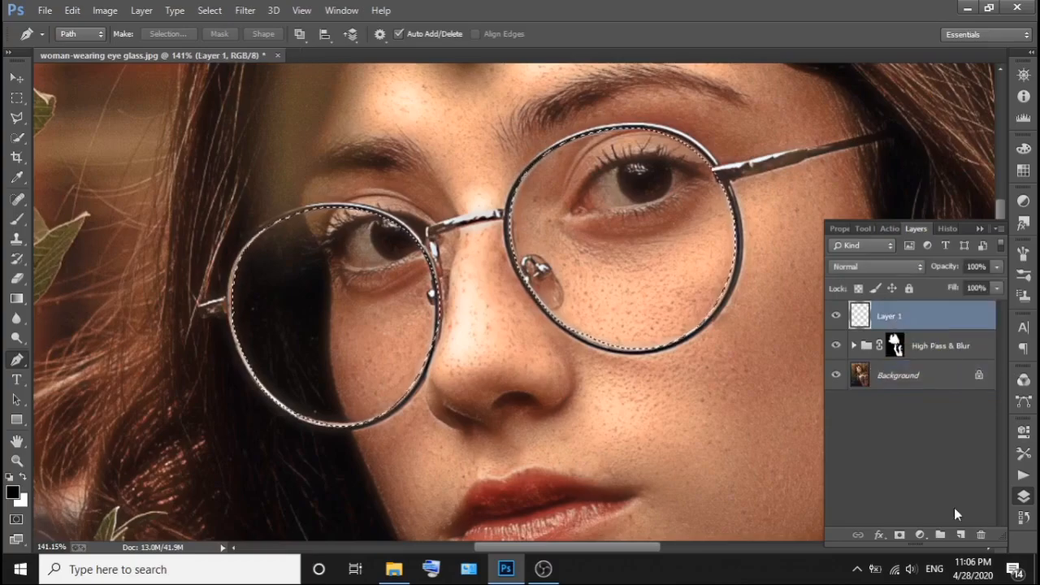
pyautogui.click(961, 534)
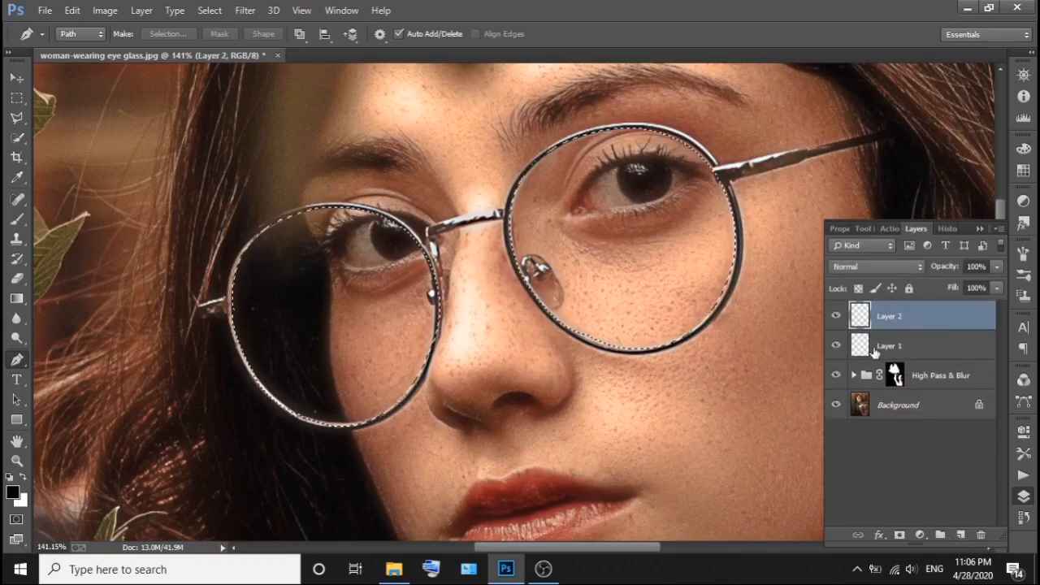
pyautogui.click(921, 535)
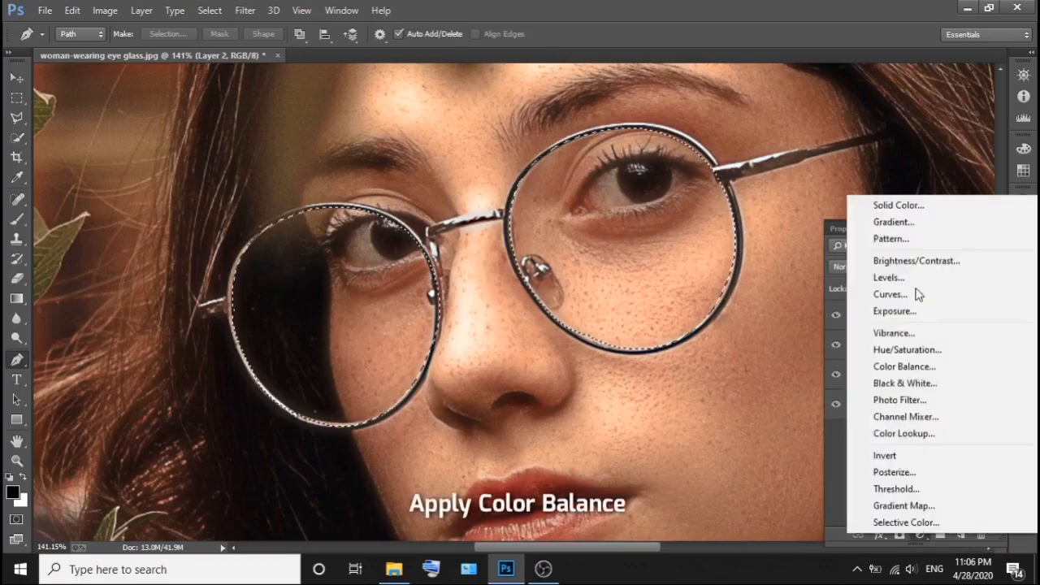
pyautogui.click(917, 365)
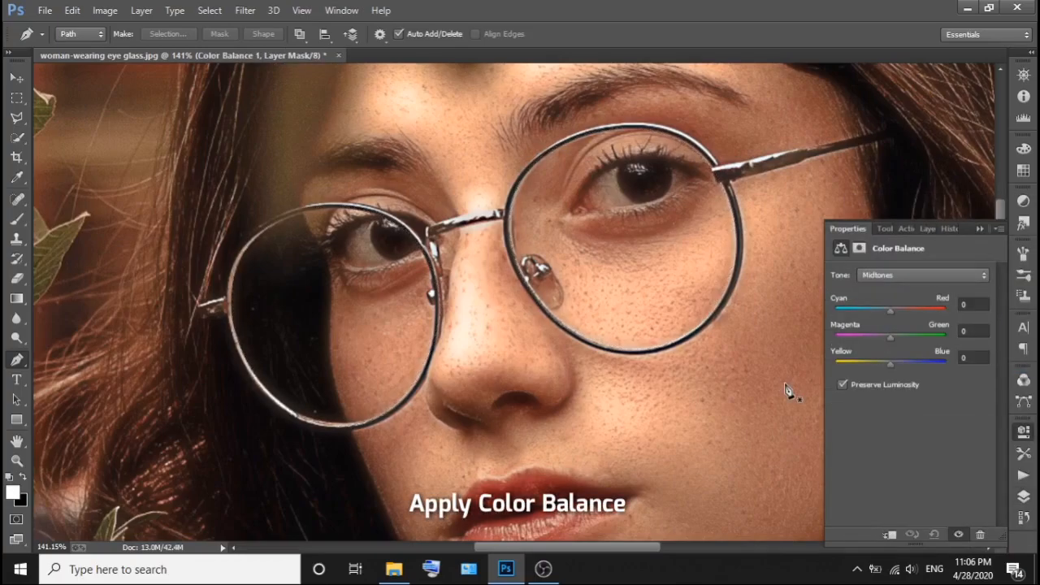
# Set the Color Balance midtones to -88 for Cyan–Red and +20 for Yellow–Blue.
pyautogui.click(975, 310)
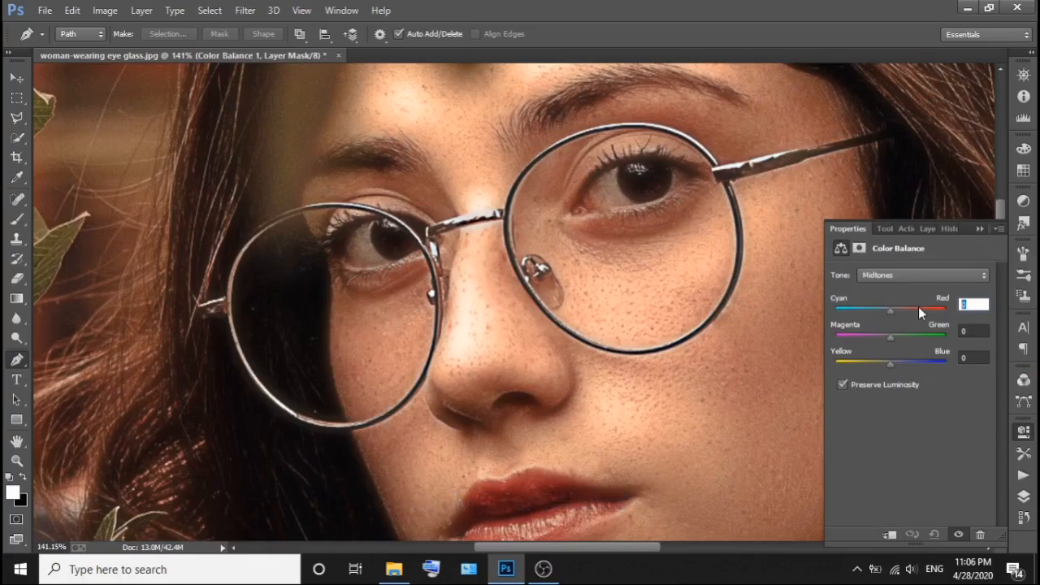
pyautogui.write('-8')
pyautogui.press('Return')
pyautogui.write('-88')
pyautogui.press('Return')
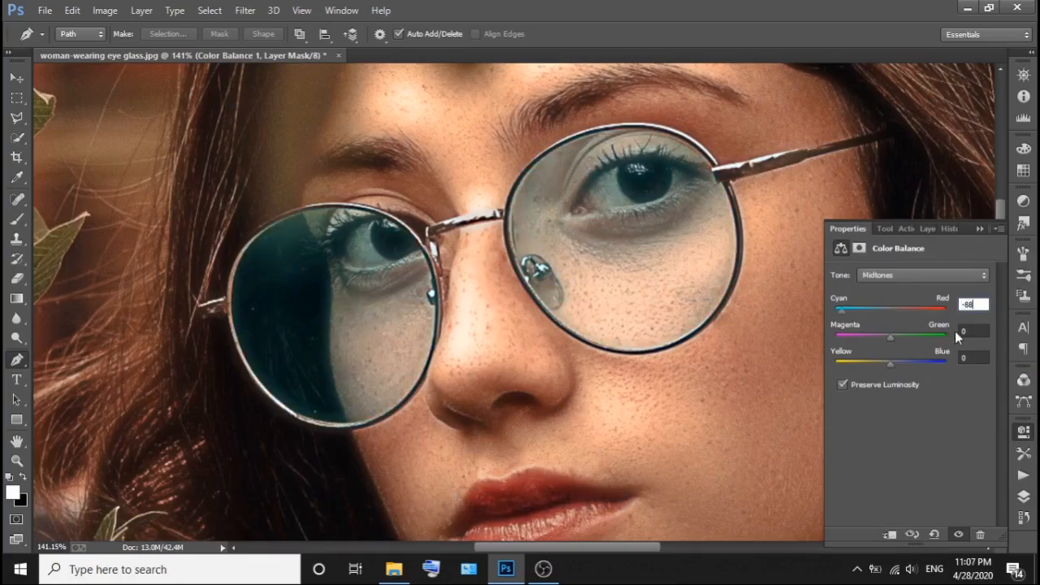
pyautogui.moveTo(967, 330); pyautogui.dragTo(960, 329)
pyautogui.press('Tab')
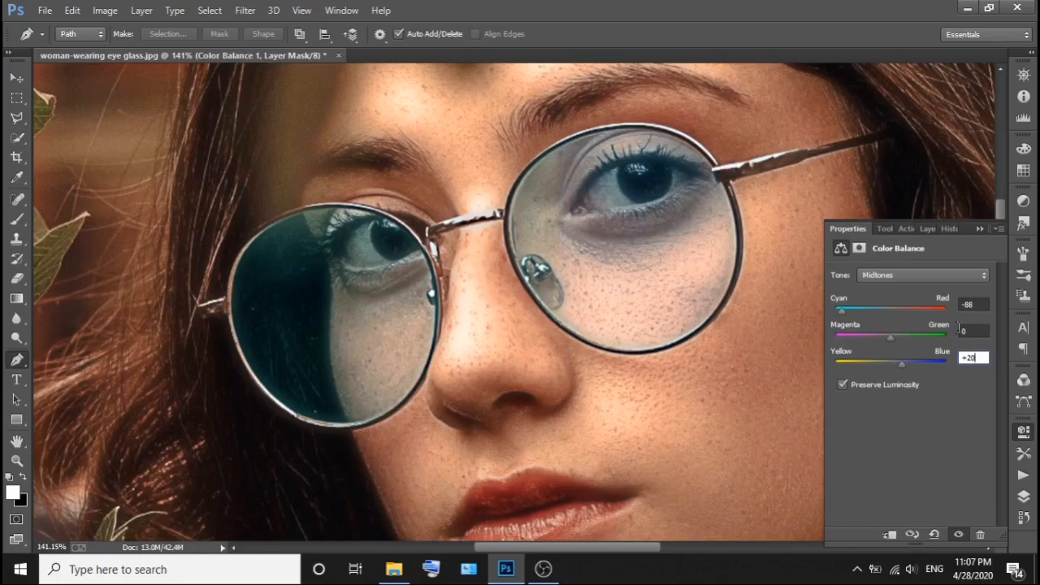
# Set the lens Color Balance shadows to -77 for Cyan–Red.
pyautogui.click(906, 279)
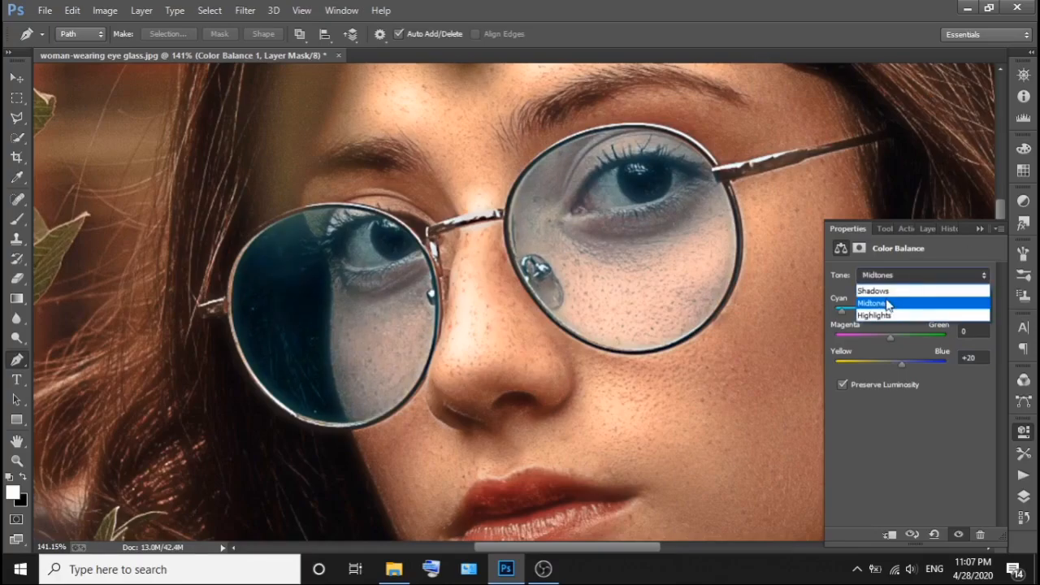
pyautogui.click(886, 292)
pyautogui.doubleClick(974, 305)
pyautogui.write('-77')
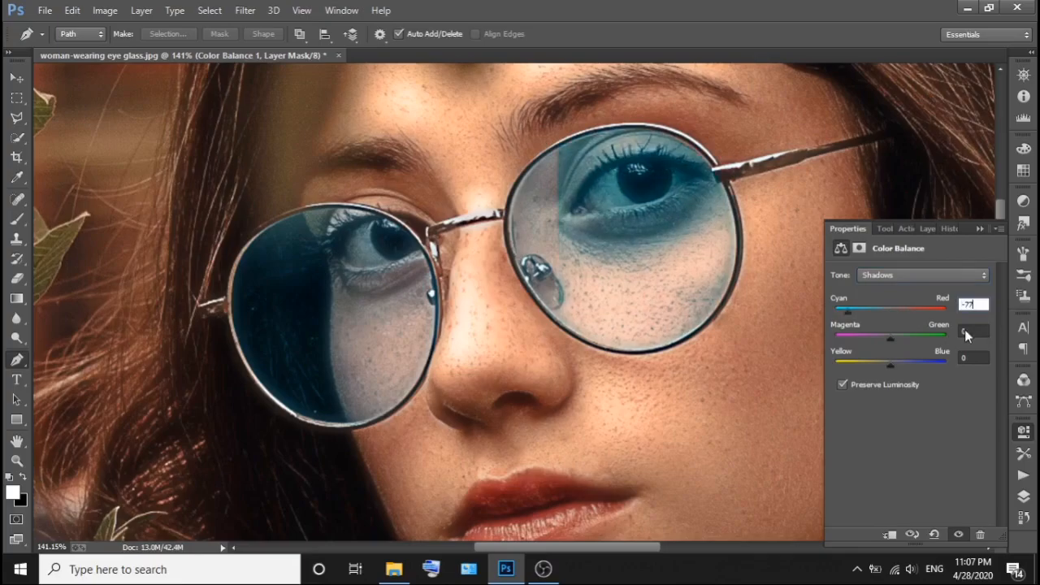
pyautogui.doubleClick(972, 330)
# Set the lens Color Balance highlights to -21 for Cyan–Red.
pyautogui.click(904, 275)
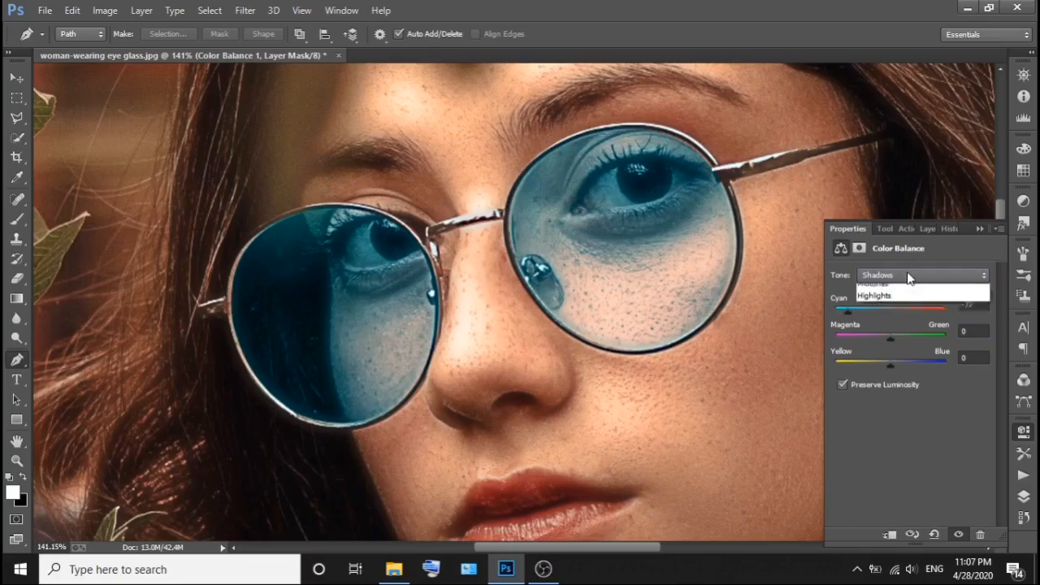
pyautogui.click(902, 308)
pyautogui.doubleClick(974, 305)
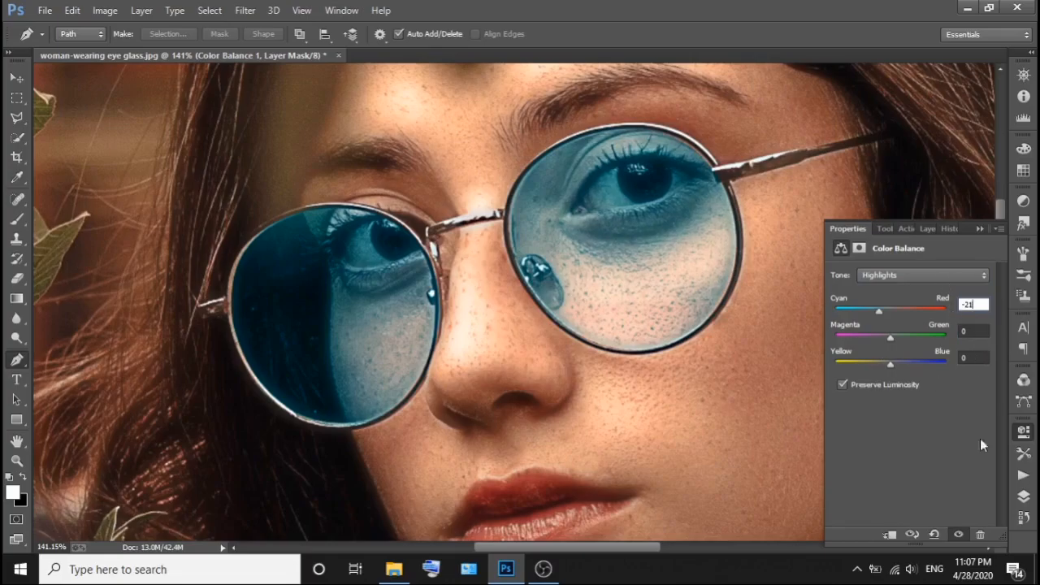
# Delete the two empty layers, Layer 1 and Layer 2, below the Color Balance 1 adjustment layer.
pyautogui.click(1023, 497)
pyautogui.click(910, 379)
pyautogui.keyDown('shift'); pyautogui.click(913, 351); pyautogui.keyUp('shift')
pyautogui.click(980, 534)
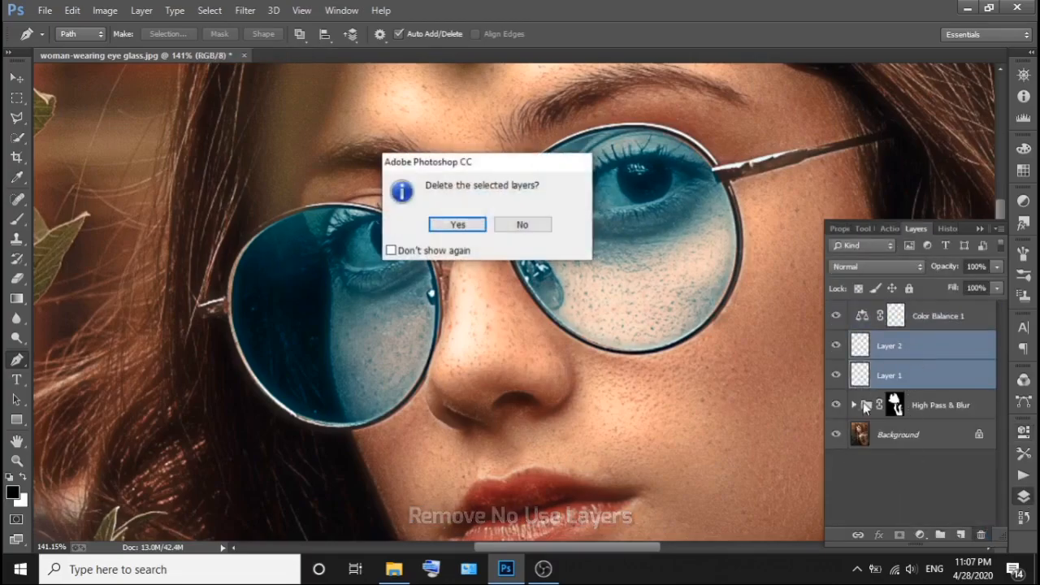
pyautogui.click(472, 230)
pyautogui.click(910, 321)
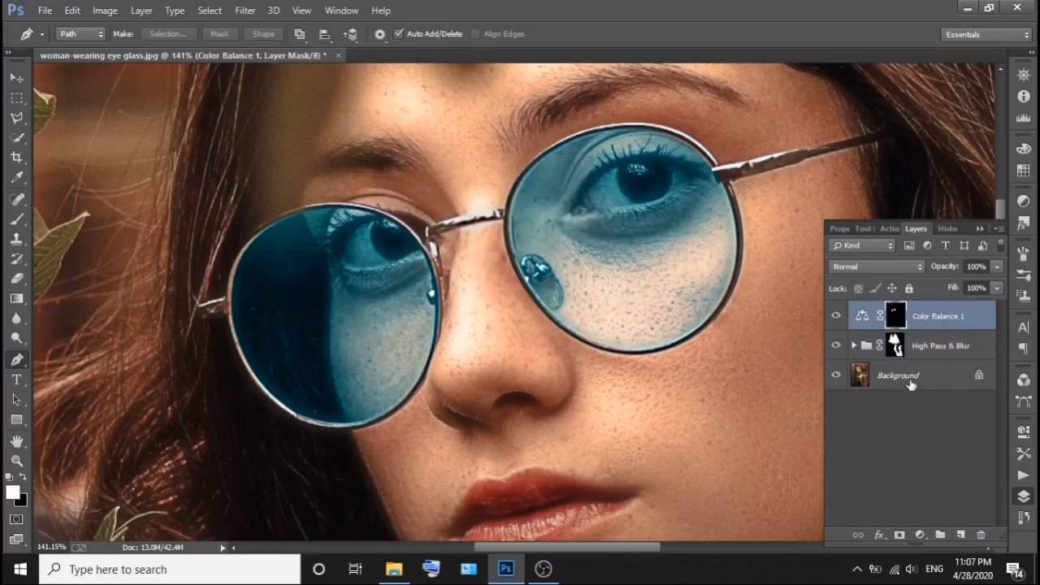
# With the Background layer active, trace the upper lip with a closed Pen path.
pyautogui.click(880, 379)
pyautogui.scroll(-2, 731, 385)
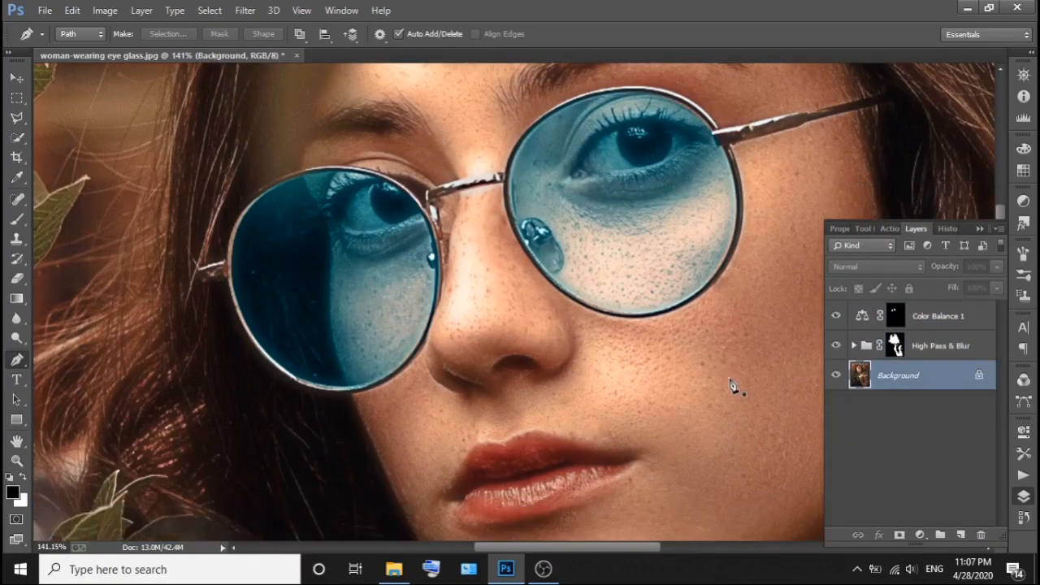
pyautogui.scroll(-2, 730, 385)
pyautogui.scroll(-4, 634, 410)
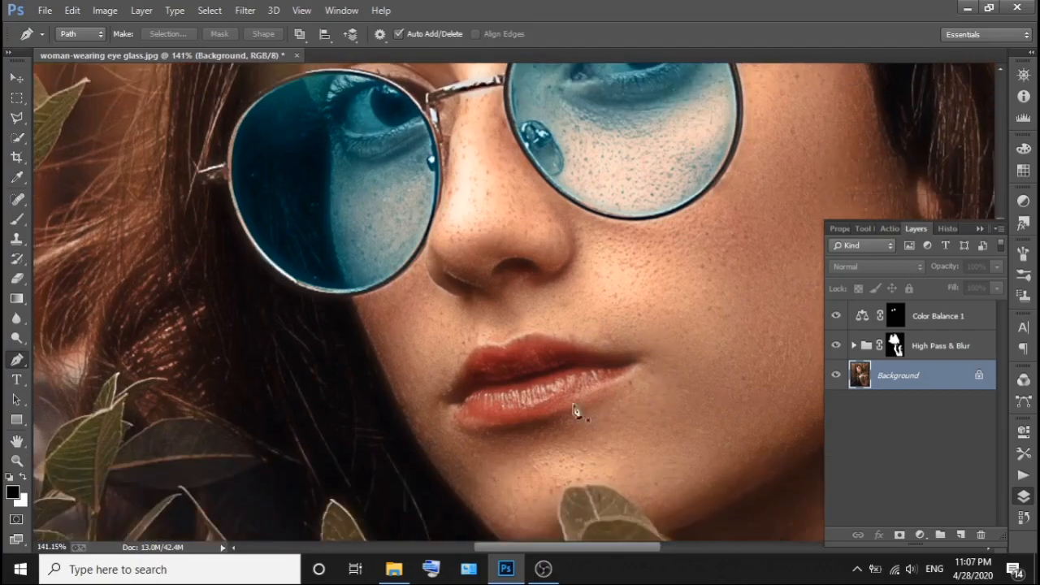
pyautogui.moveTo(446, 383); pyautogui.dragTo(485, 323)
pyautogui.keyDown('alt'); pyautogui.click(472, 340); pyautogui.keyUp('alt')
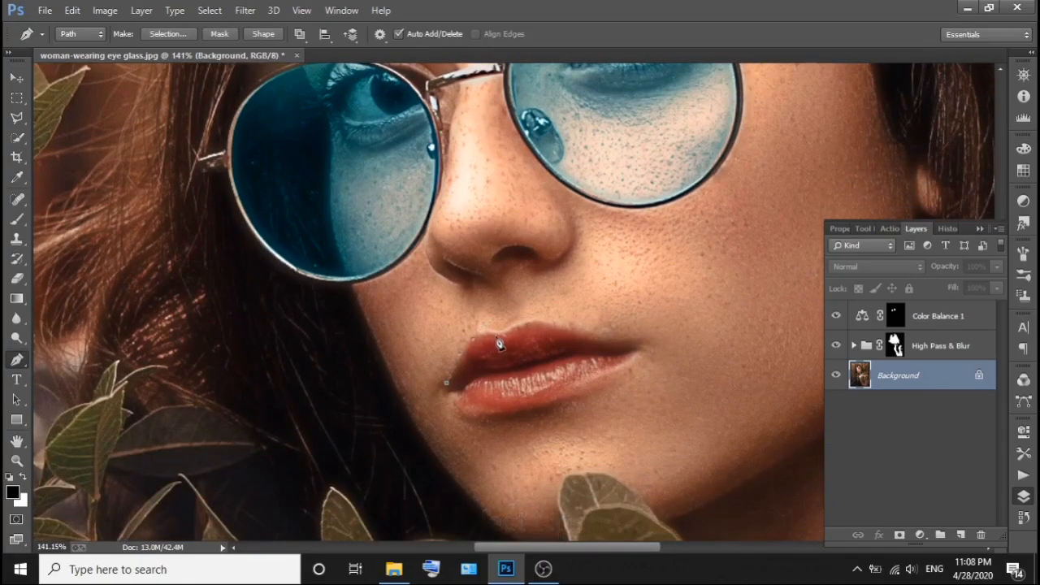
pyautogui.moveTo(506, 351); pyautogui.dragTo(504, 376)
pyautogui.keyDown('alt'); pyautogui.click(522, 325); pyautogui.keyUp('alt')
pyautogui.keyDown('alt'); pyautogui.click(565, 332); pyautogui.keyUp('alt')
pyautogui.keyDown('alt'); pyautogui.click(624, 342); pyautogui.keyUp('alt')
pyautogui.keyDown('alt'); pyautogui.click(570, 351); pyautogui.keyUp('alt')
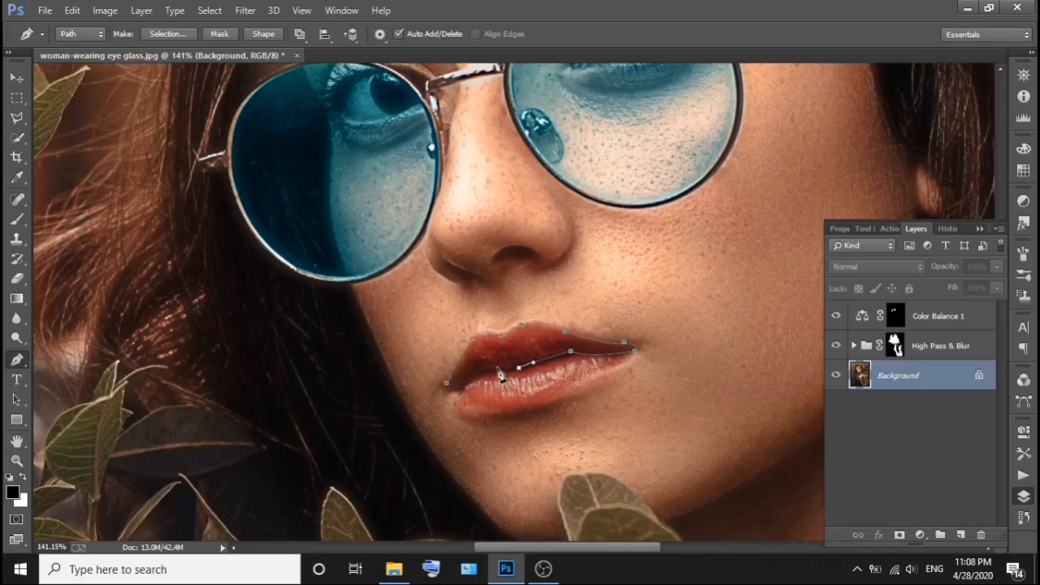
pyautogui.keyDown('alt'); pyautogui.click(454, 391); pyautogui.keyUp('alt')
# Convert the upper lip path into a selection.
pyautogui.rightClick(514, 397)
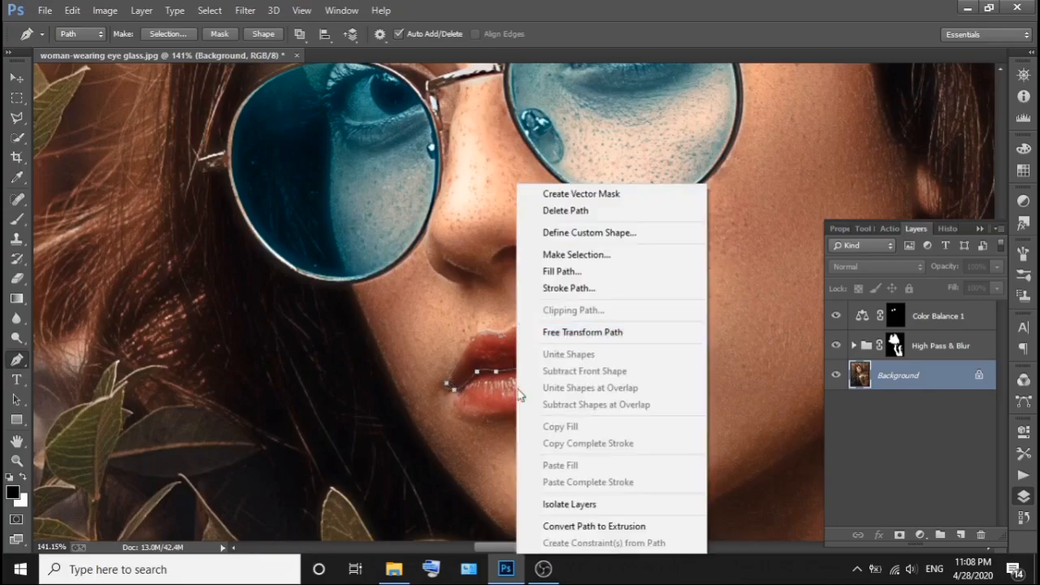
pyautogui.click(601, 253)
pyautogui.click(894, 129)
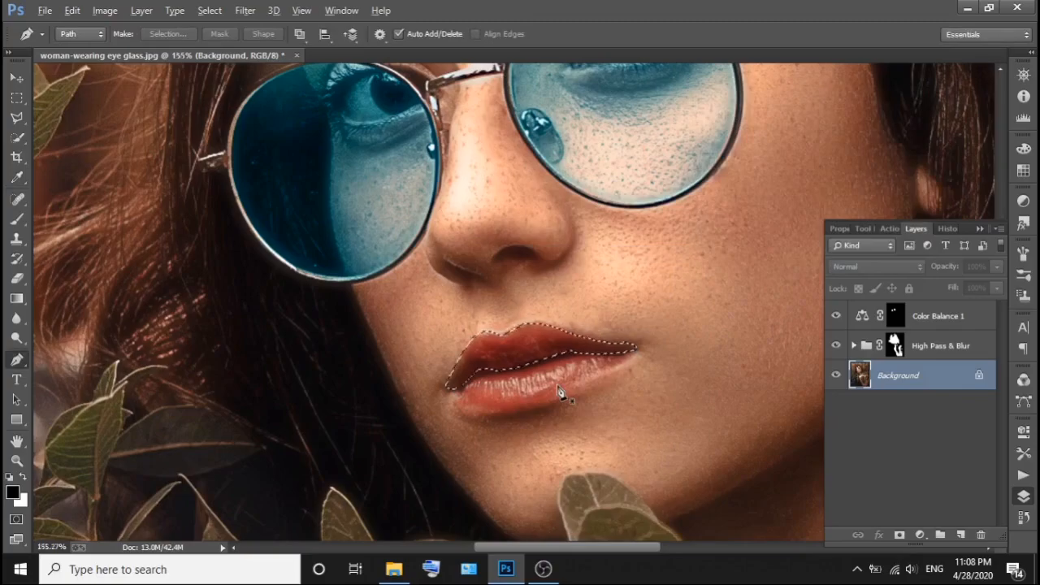
# Trace the lower lip with a closed Pen path along its outer edge and the mouth line.
pyautogui.scroll(2, 560, 395)
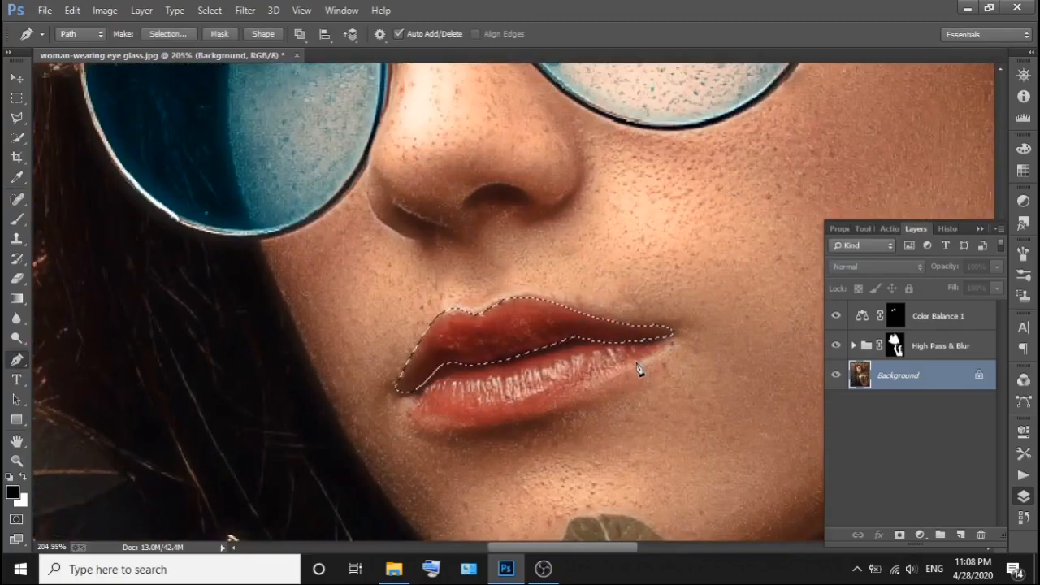
pyautogui.click(550, 409)
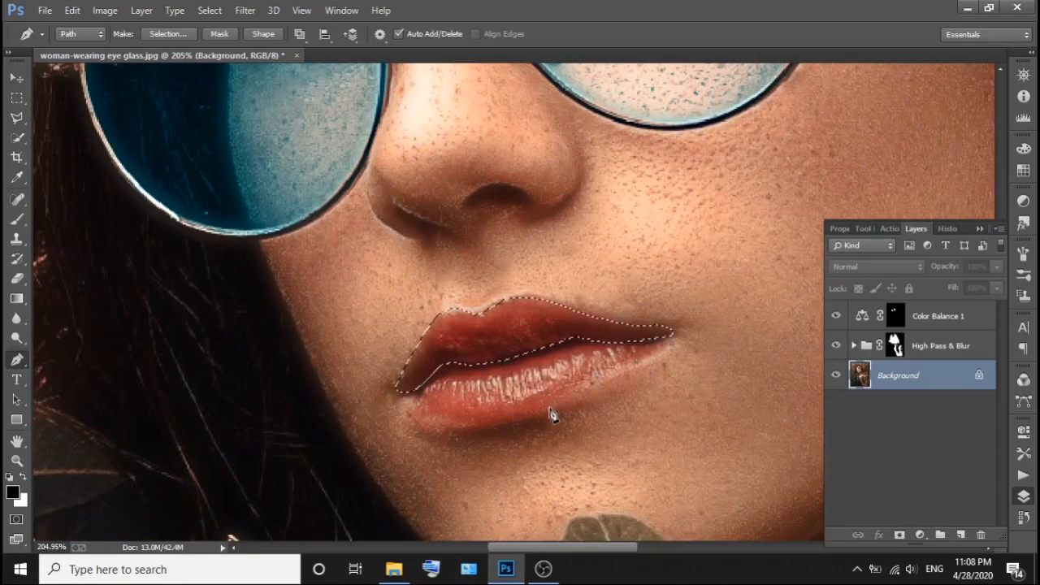
pyautogui.click(479, 423)
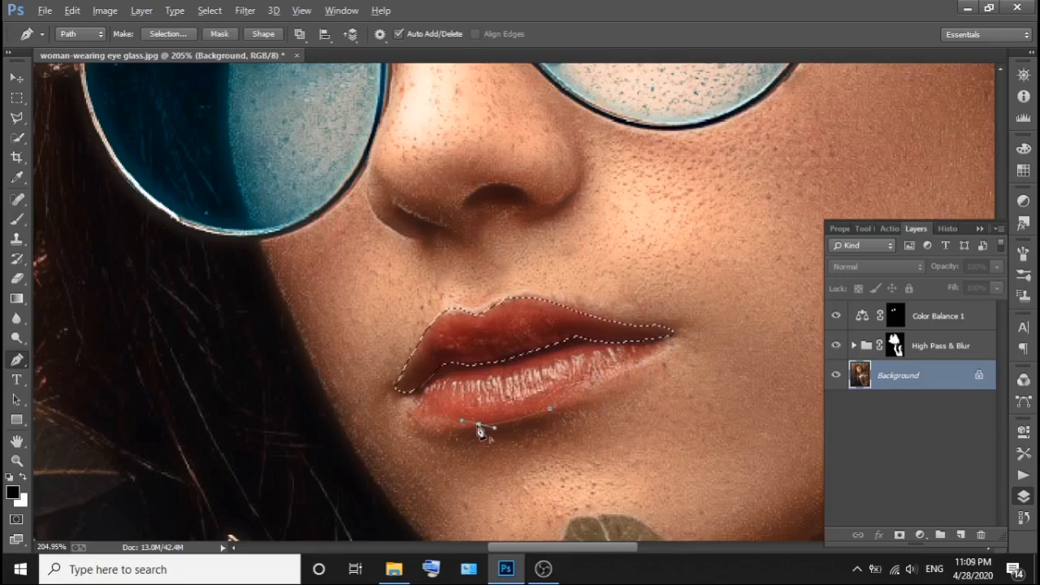
pyautogui.click(425, 395)
pyautogui.moveTo(457, 374); pyautogui.dragTo(665, 343)
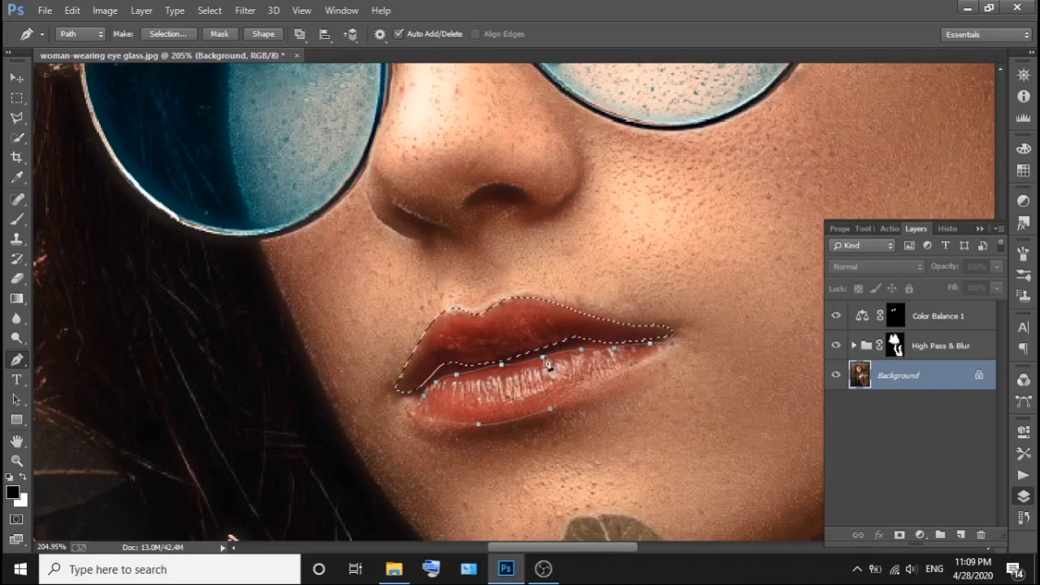
# Convert the lower lip path into a selection with a 0.5-pixel feather and Add to Selection, so both lips are selected.
pyautogui.rightClick(551, 258)
pyautogui.click(610, 254)
pyautogui.click(764, 216)
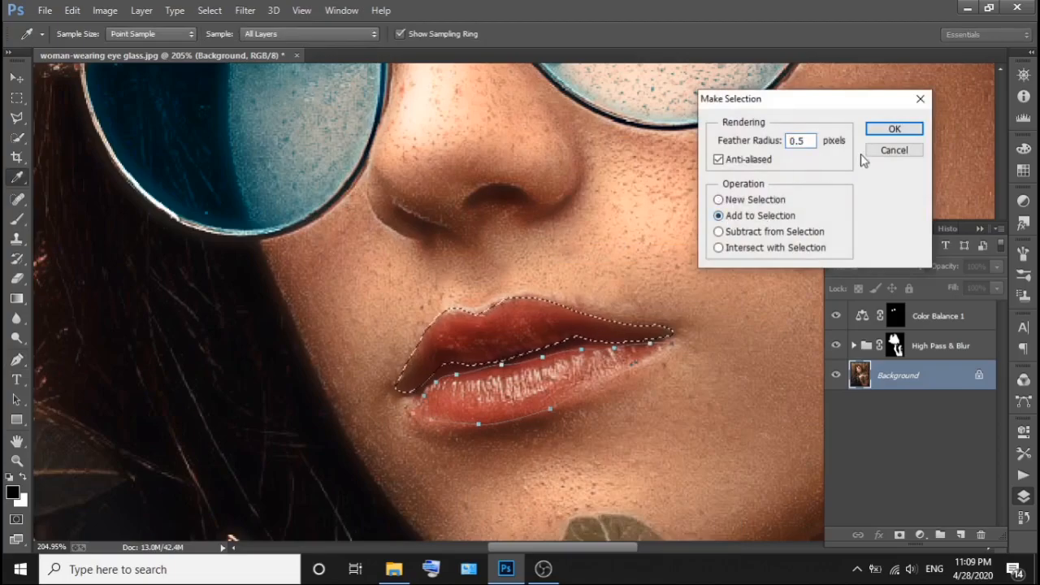
pyautogui.click(898, 130)
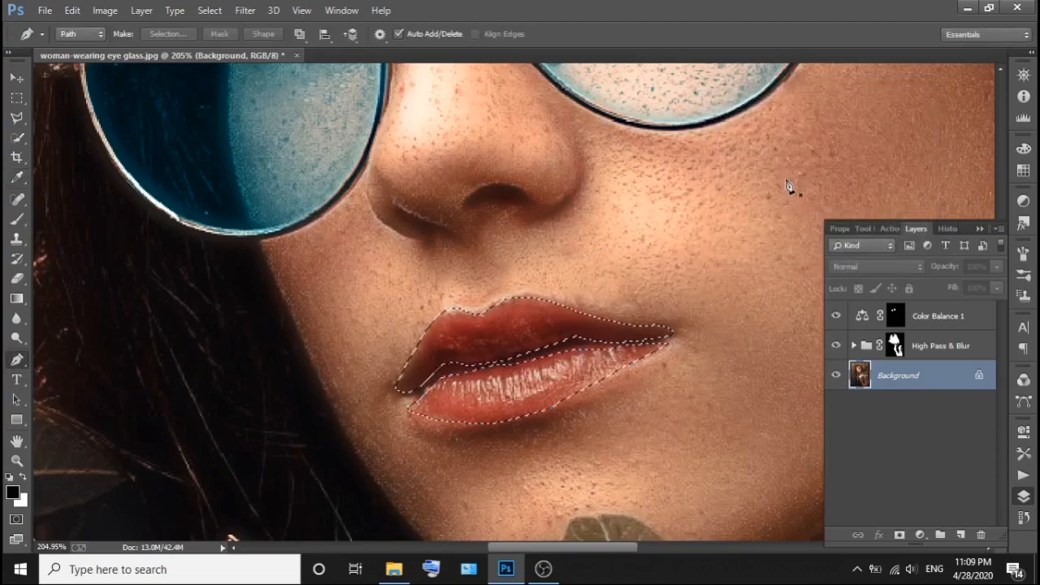
# Create a Color Balance adjustment layer for the lips above Color Balance 1, with midtones at +55 Cyan–Red and -15 Magenta–Green.
pyautogui.click(934, 317)
pyautogui.click(920, 535)
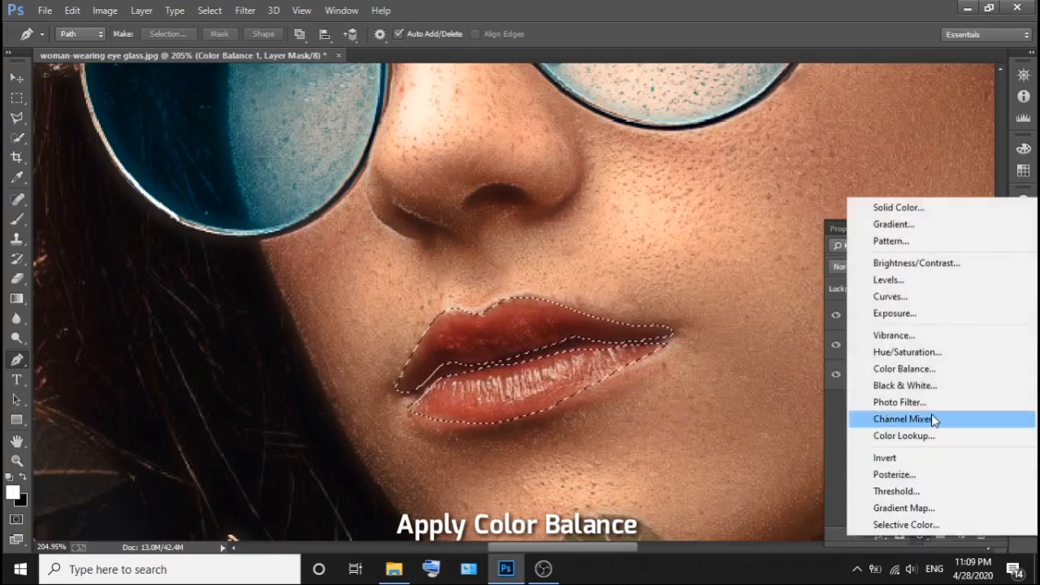
pyautogui.click(919, 367)
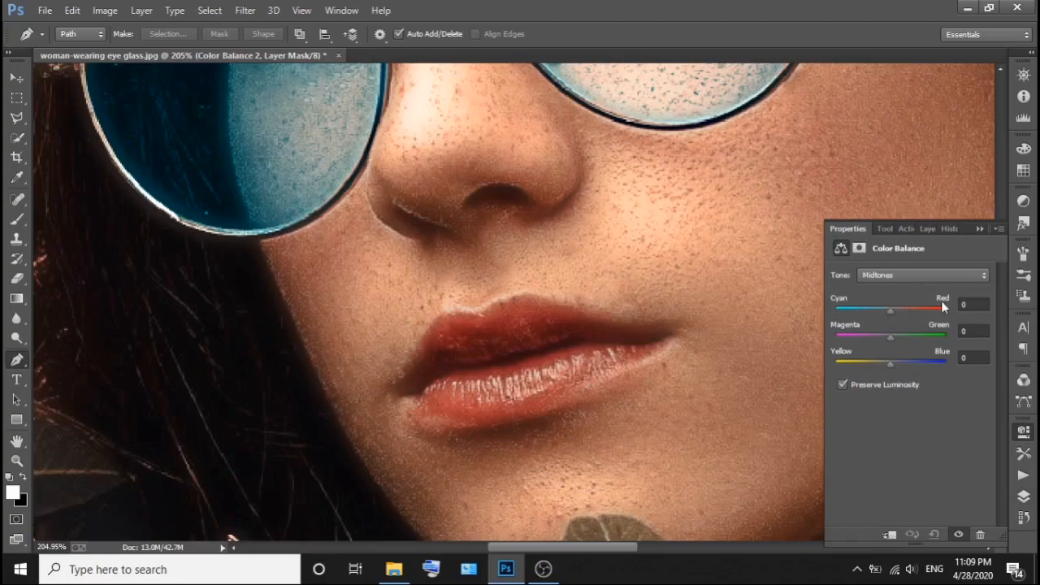
pyautogui.click(972, 304)
pyautogui.write('+55')
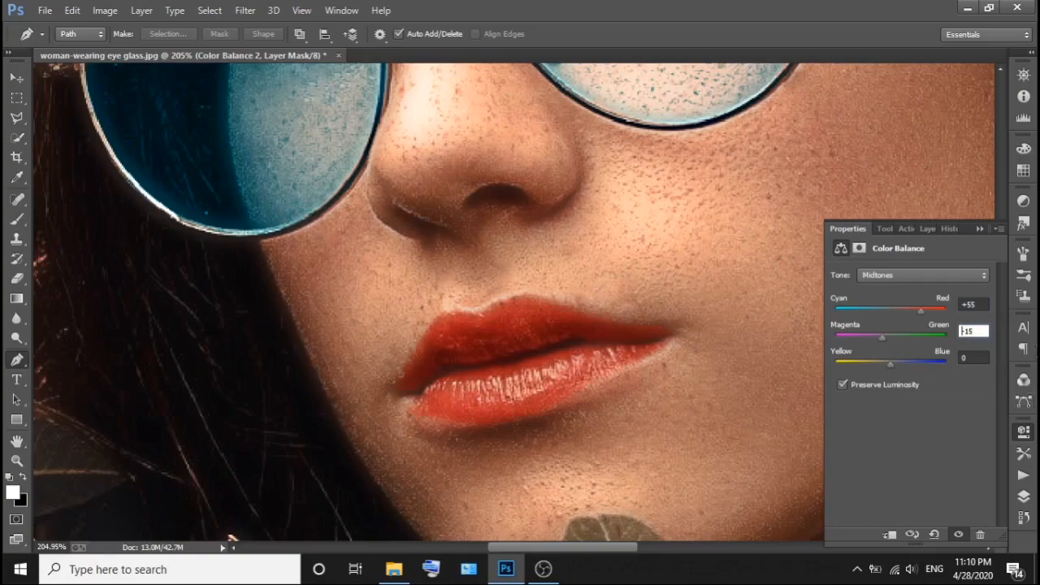
# Set the lips' Color Balance shadows to +30 for Cyan–Red and -20 for Magenta–Green.
pyautogui.click(915, 276)
pyautogui.click(886, 292)
pyautogui.click(971, 308)
pyautogui.write('+30')
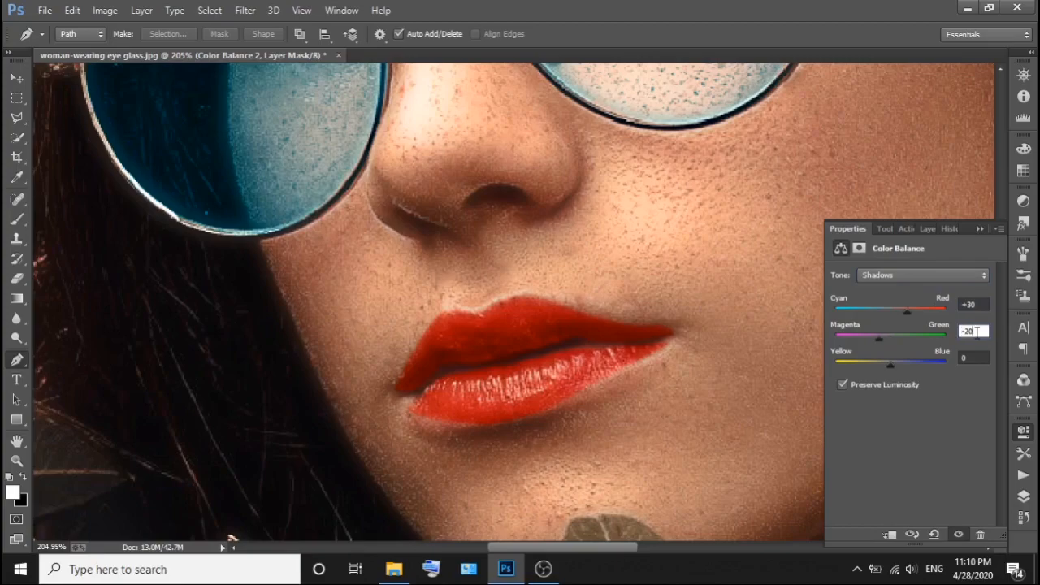
pyautogui.click(978, 357)
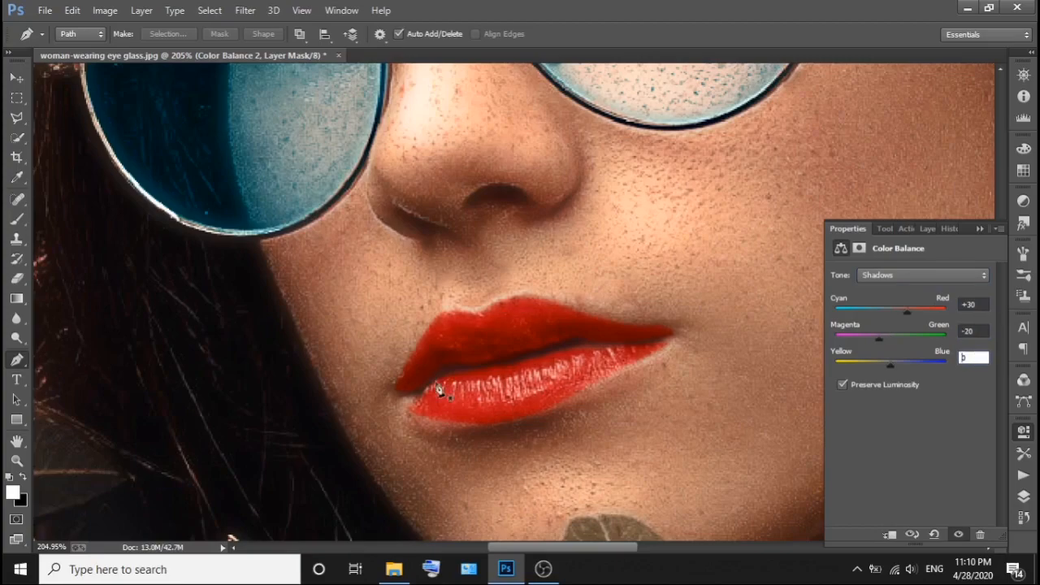
# Stamp all visible layers into a new layer on top and hide every layer beneath it.
pyautogui.hotkey('ctrl', '0')
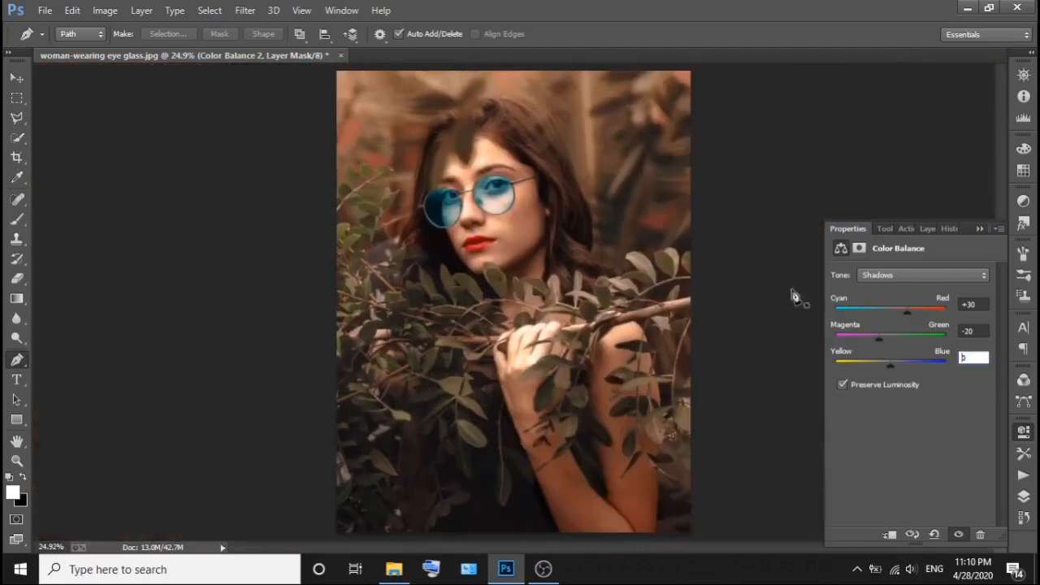
pyautogui.click(1020, 497)
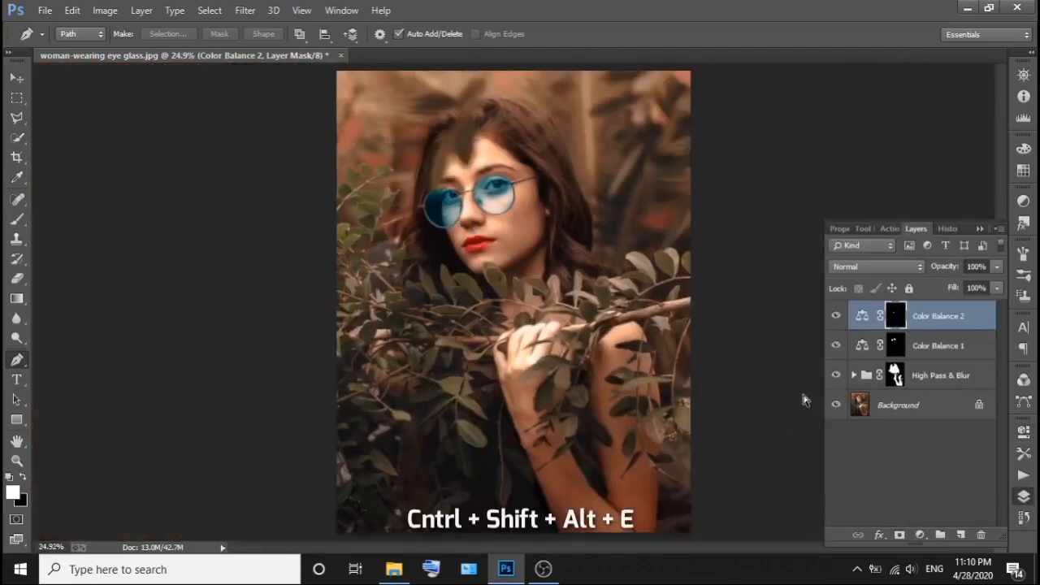
pyautogui.hotkey('ctrl', 'shift', 'alt', 'e')
pyautogui.moveTo(835, 345); pyautogui.dragTo(835, 434)
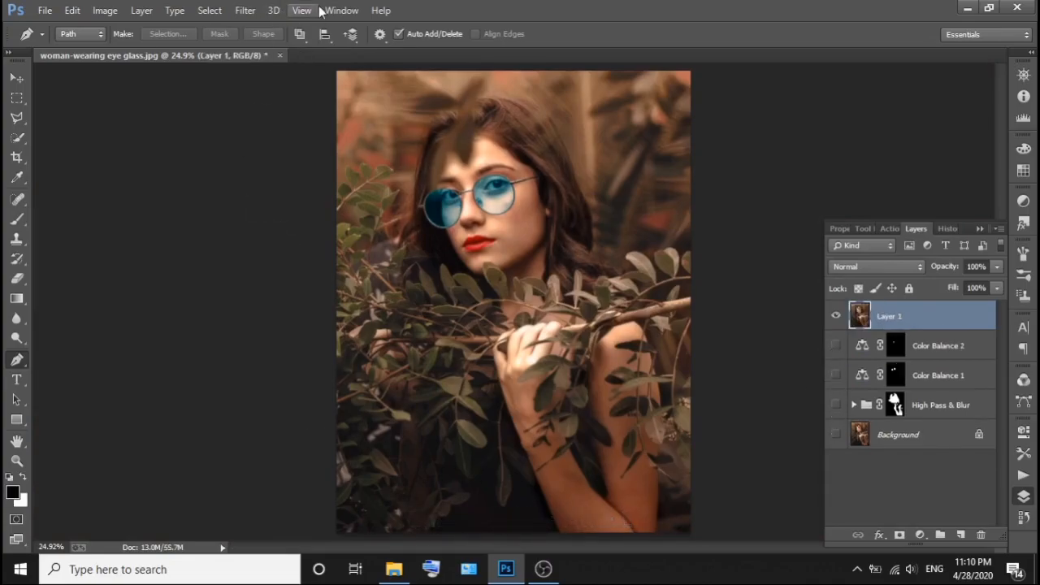
# Apply the Camera Raw filter to the stamped layer with Exposure at +0.50 and Contrast at +46.
pyautogui.click(245, 9)
pyautogui.click(265, 96)
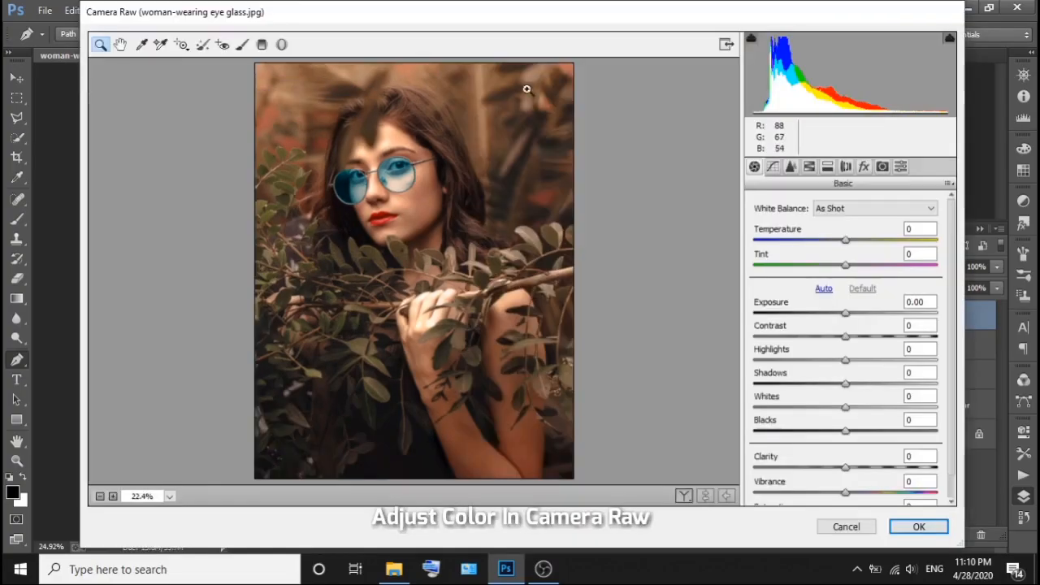
pyautogui.click(893, 305)
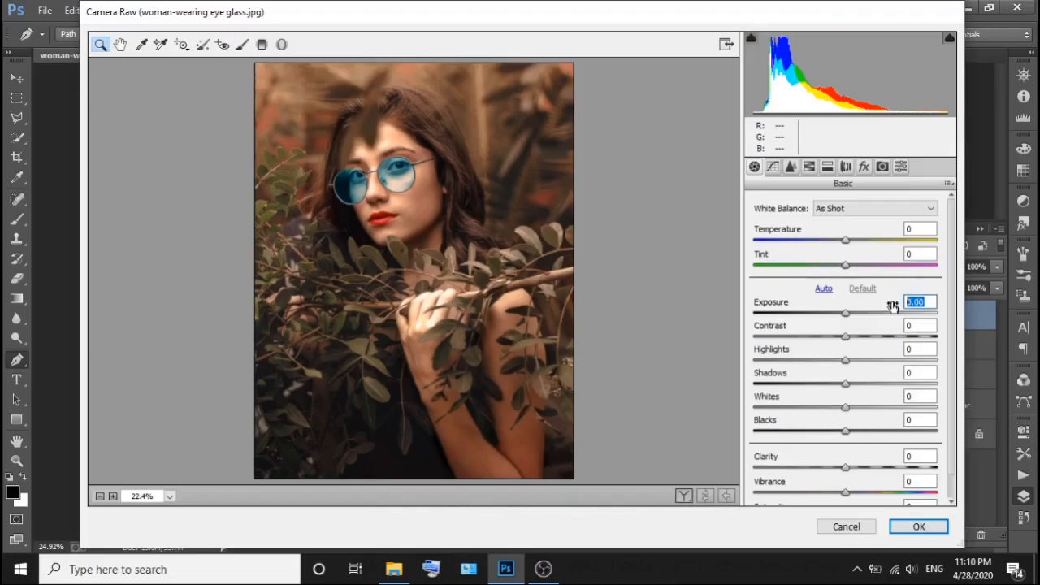
pyautogui.write('.50')
pyautogui.moveTo(926, 329); pyautogui.dragTo(887, 333)
pyautogui.write('+469')
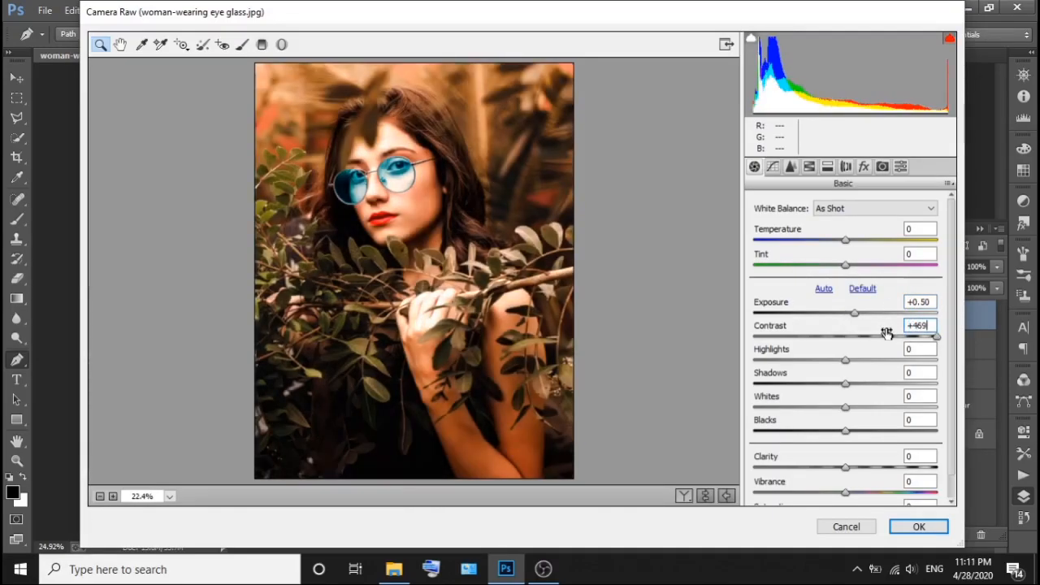
pyautogui.press('BackSpace')
pyautogui.press('Tab')
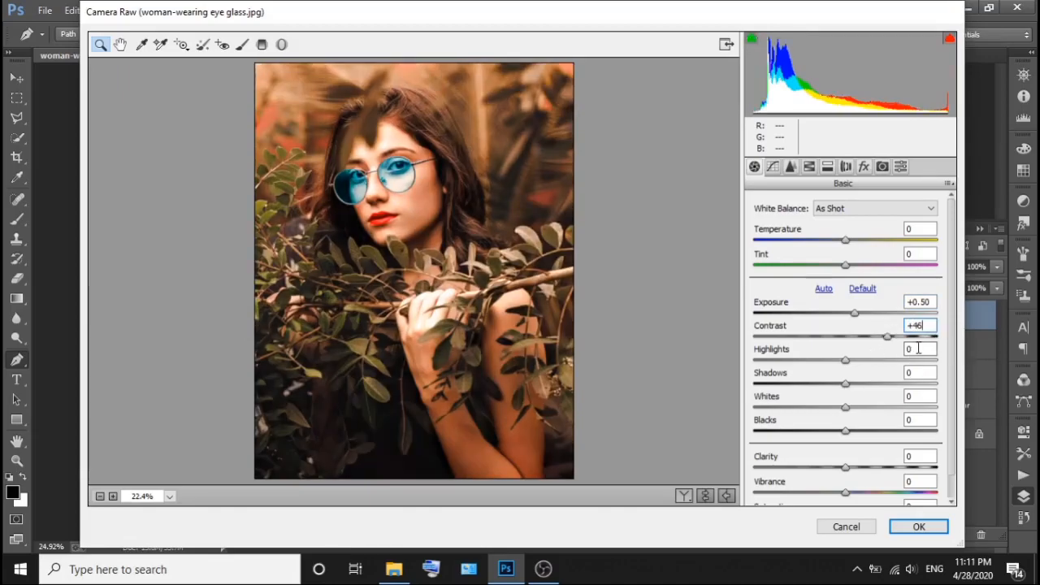
# Set the Camera Raw Highlights to +35, Shadows to -100 and Whites to +20.
pyautogui.write('+35')
pyautogui.press('Tab')
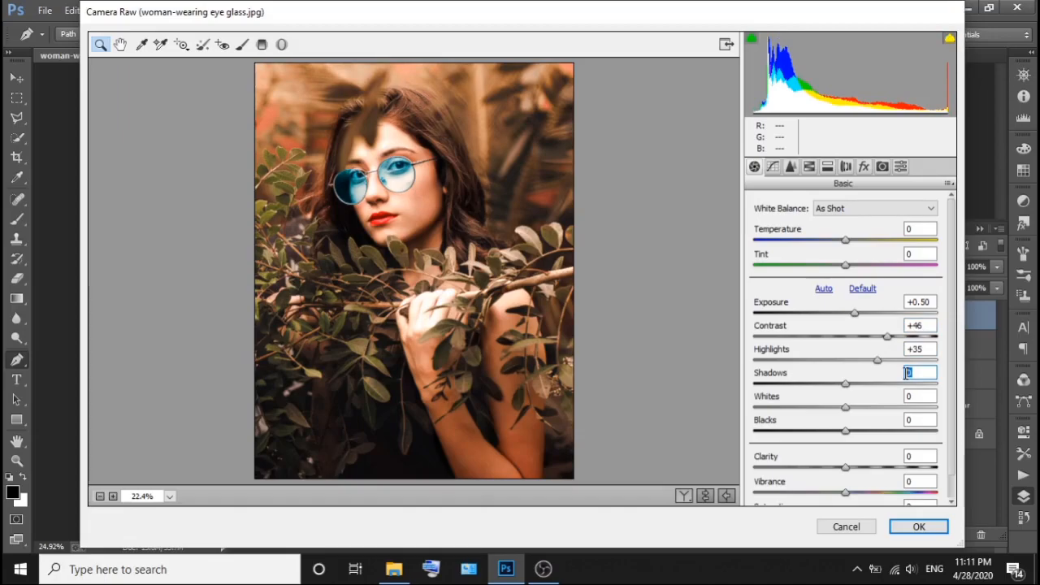
pyautogui.write('-100')
pyautogui.press('Tab')
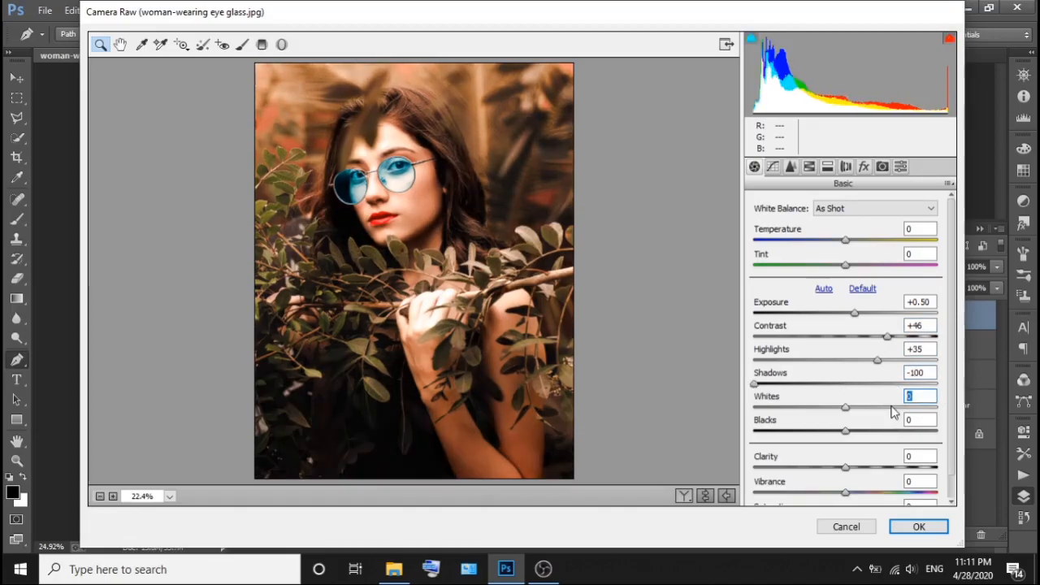
pyautogui.write('+20')
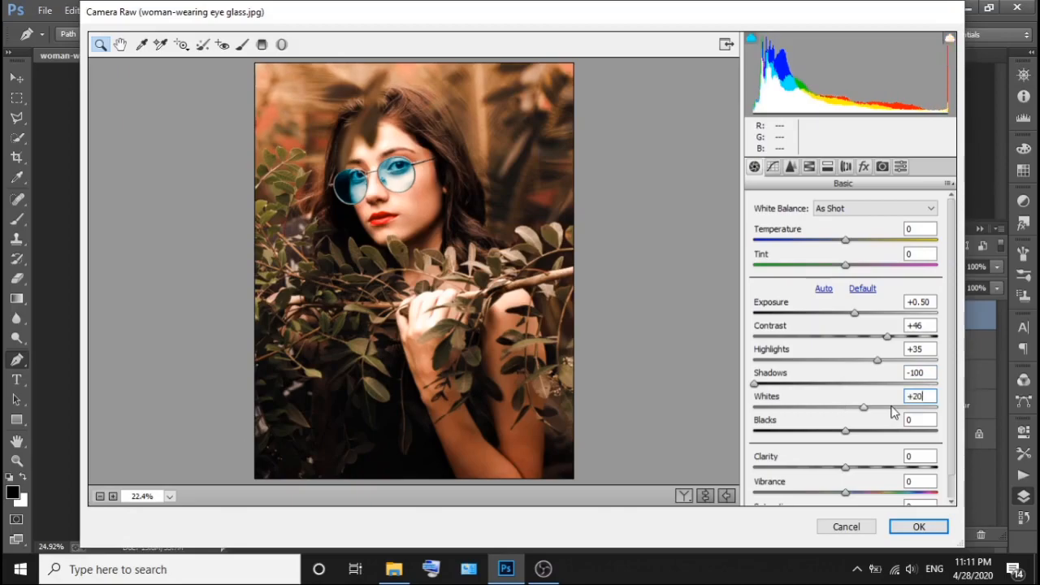
pyautogui.press('Tab')
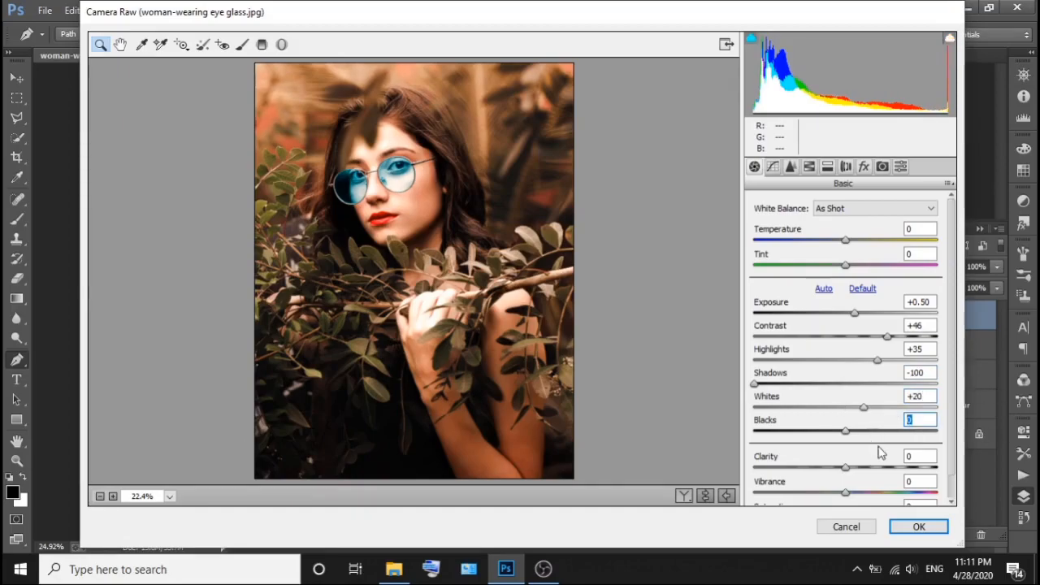
# Set the Camera Raw Blacks to -20 and Clarity to +20.
pyautogui.write('-20')
pyautogui.press('Tab')
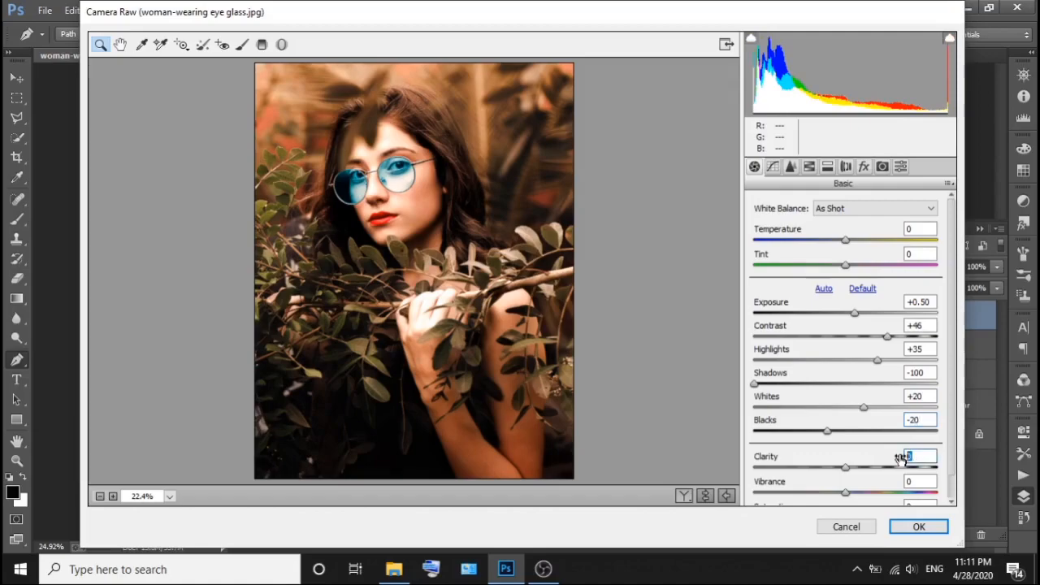
pyautogui.write('+20')
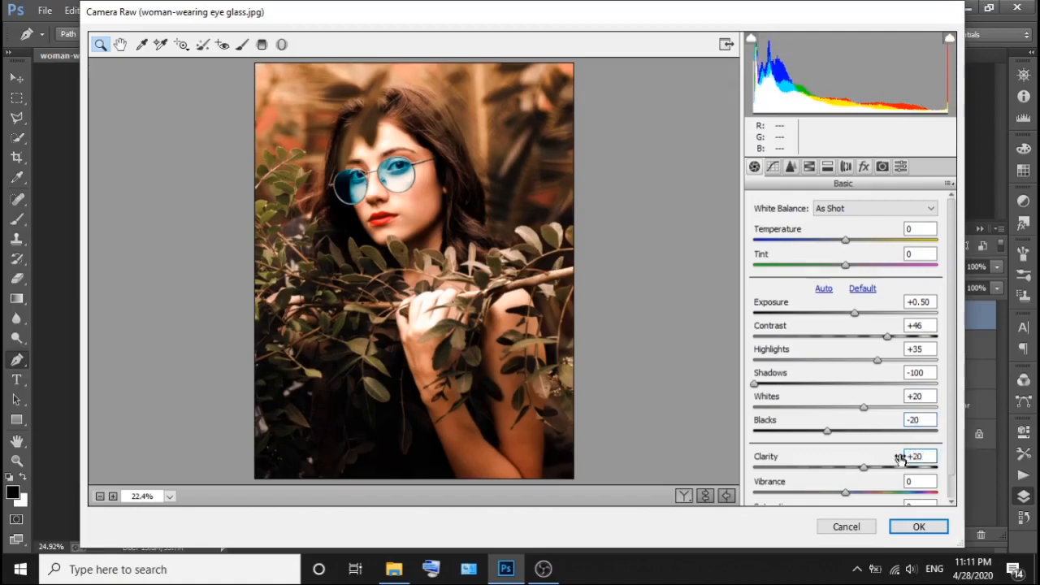
# Set the Camera Raw Vibrance to +20 and Saturation to +5.
pyautogui.scroll(-1, 926, 455)
pyautogui.click(929, 455)
pyautogui.write('+20')
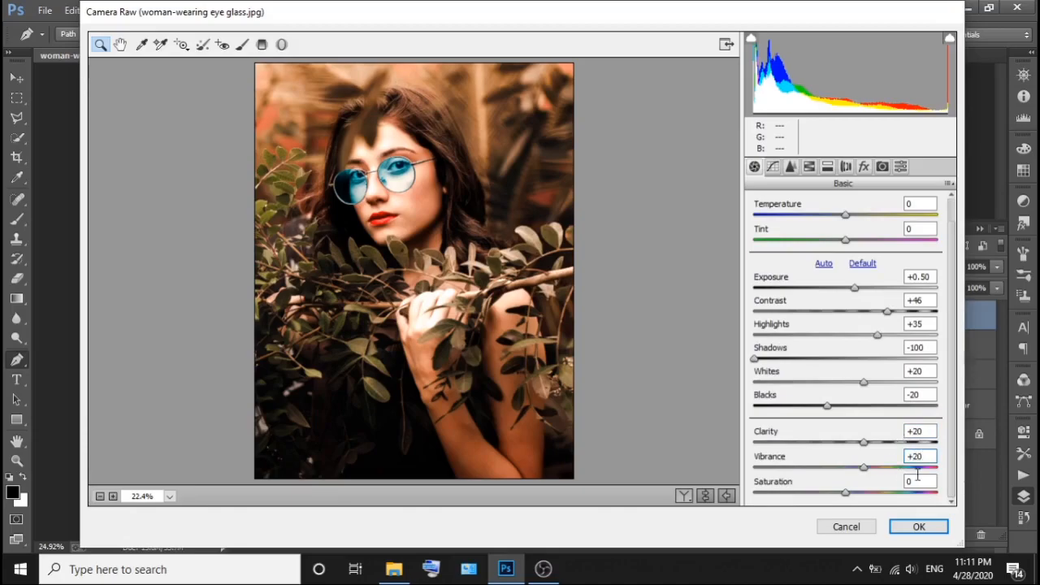
pyautogui.click(918, 481)
pyautogui.write('+5')
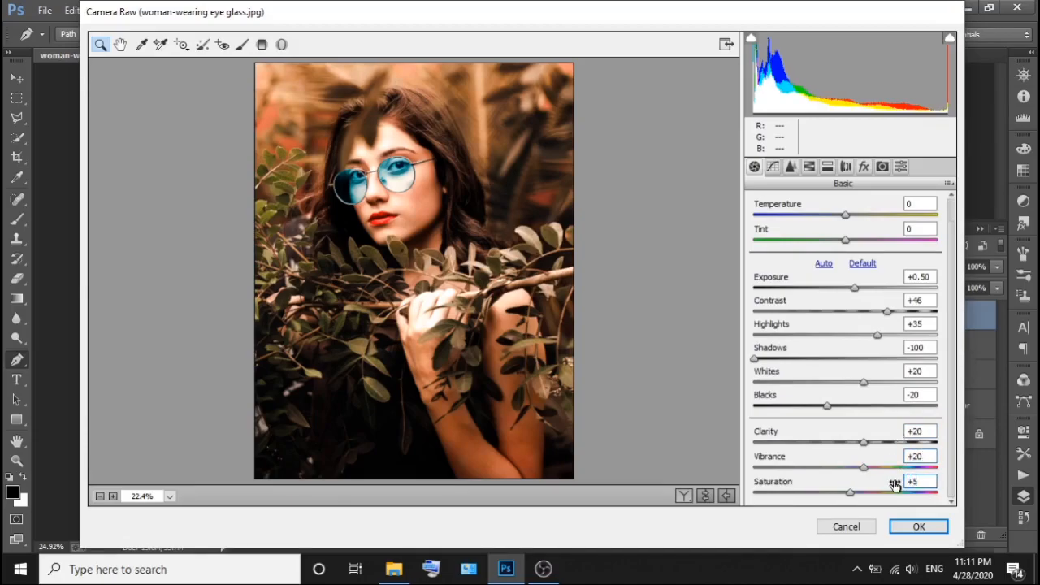
# Shift the HSL hue of Yellows to +100 and of Greens to its maximum, and apply the Camera Raw grading.
pyautogui.click(808, 167)
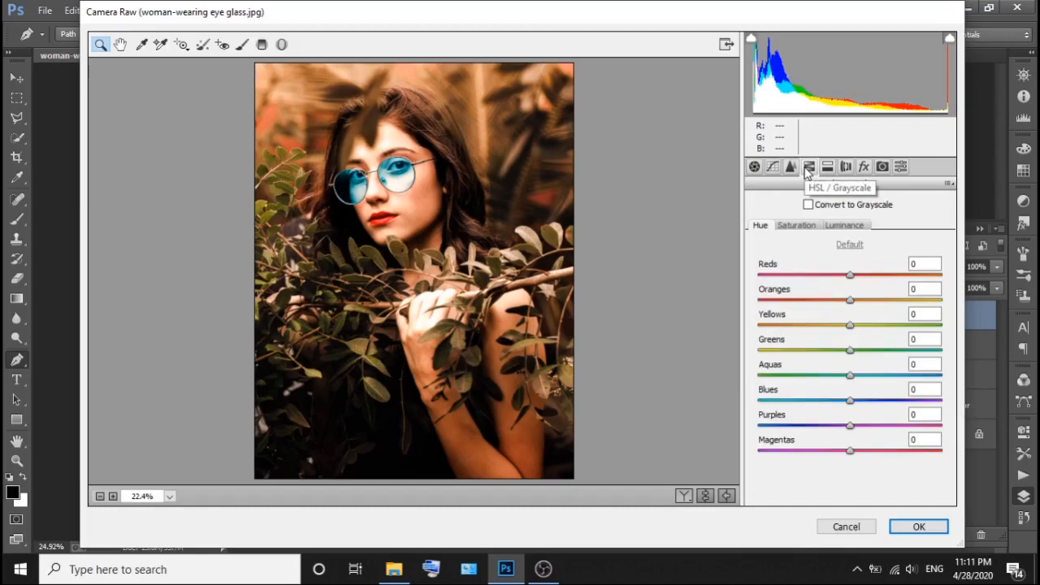
pyautogui.moveTo(850, 325); pyautogui.dragTo(947, 326)
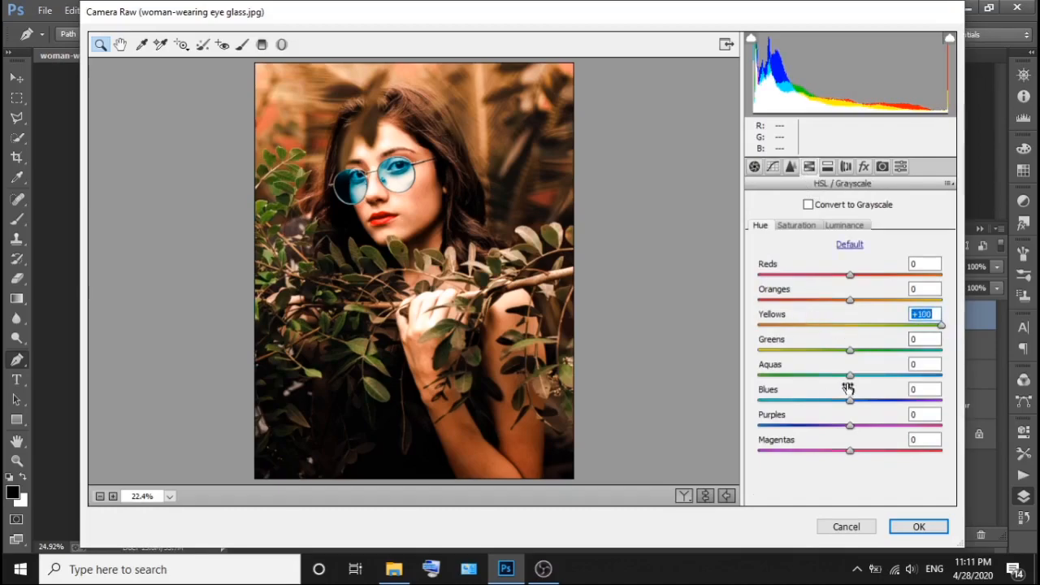
pyautogui.moveTo(850, 351); pyautogui.dragTo(979, 349)
pyautogui.click(918, 526)
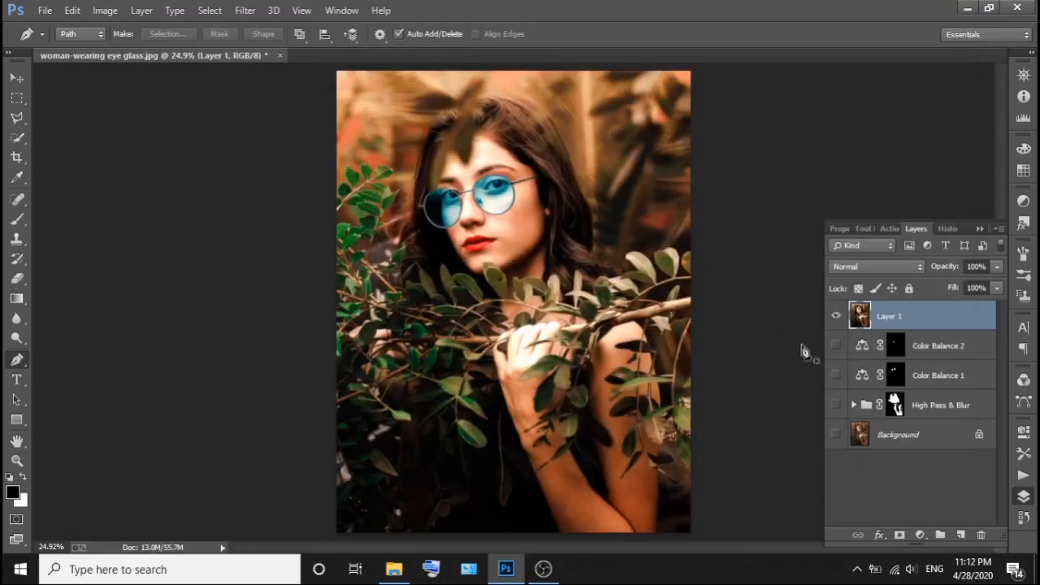
# Show the Background layer and toggle Layer 1's visibility repeatedly to compare the original portrait with the retouched one, leaving Layer 1 shown.
pyautogui.click(835, 434)
pyautogui.click(834, 315)
pyautogui.click(834, 316)
pyautogui.click(835, 317)
pyautogui.click(835, 316)
pyautogui.click(834, 316)
pyautogui.click(834, 316)
pyautogui.click(835, 316)
pyautogui.click(835, 316)
pyautogui.click(834, 316)
pyautogui.click(835, 316)
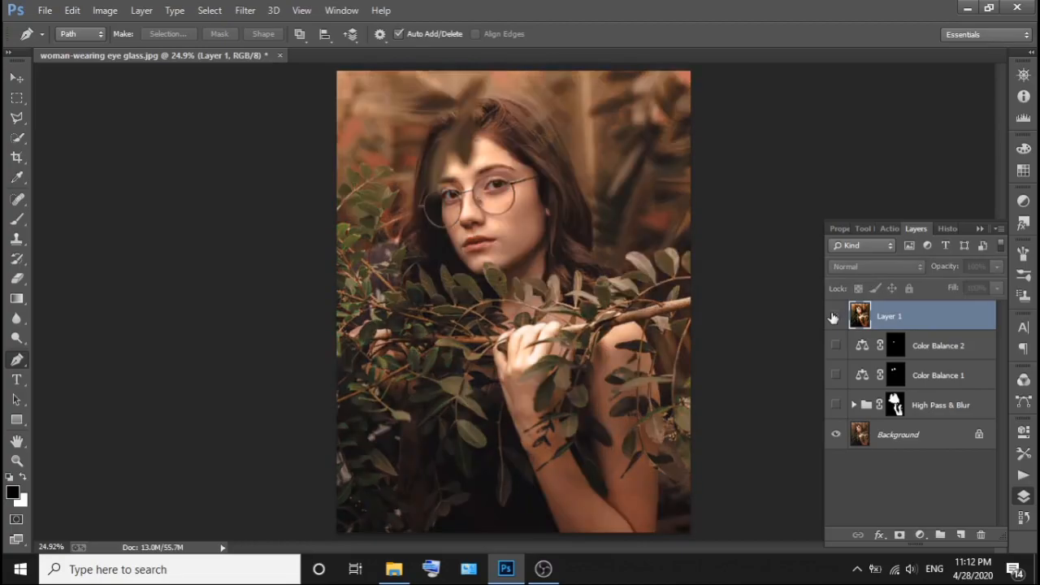
pyautogui.click(834, 316)
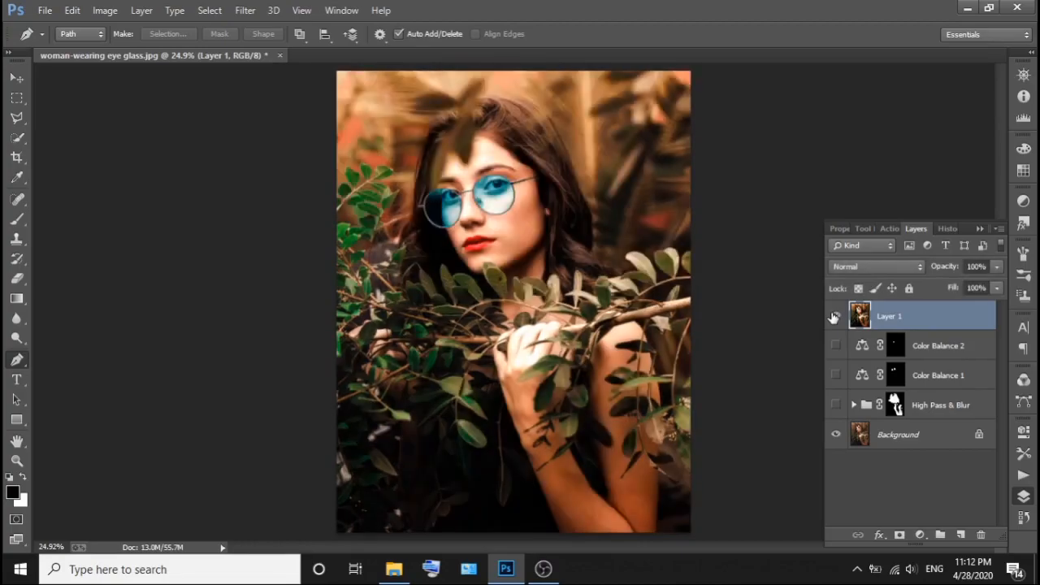